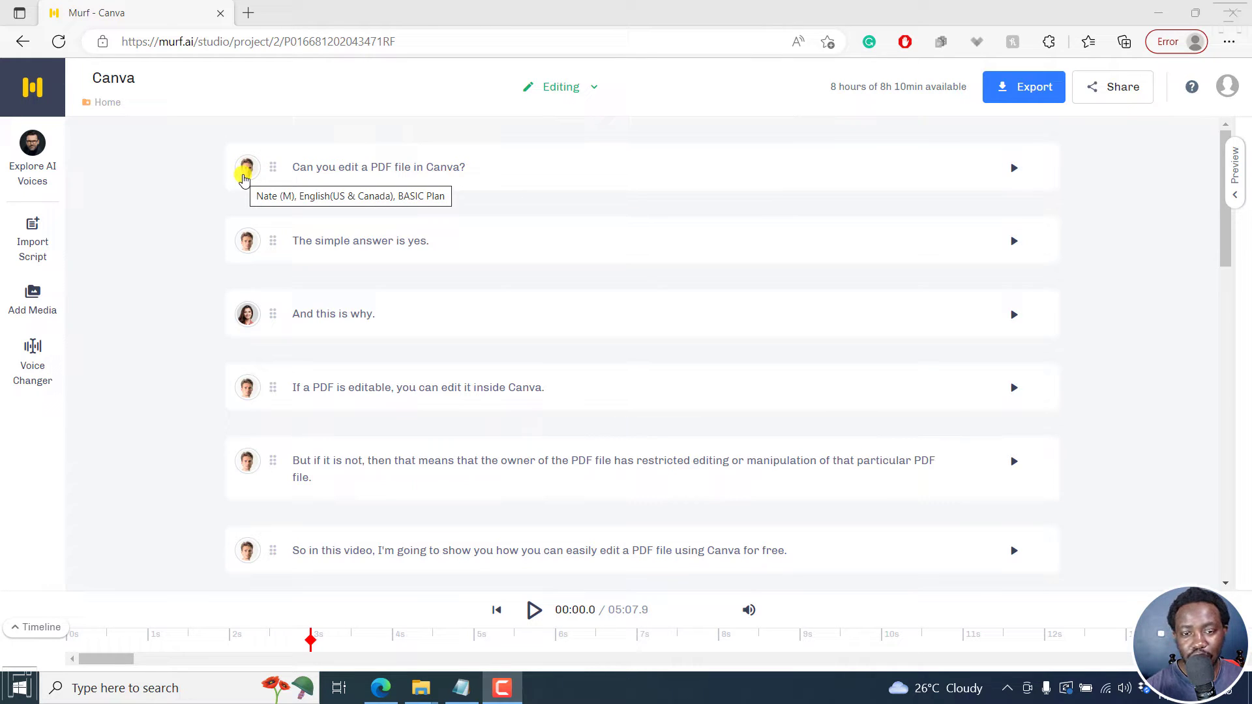
Play back the first script block's current audio
mouse_move(933, 139)
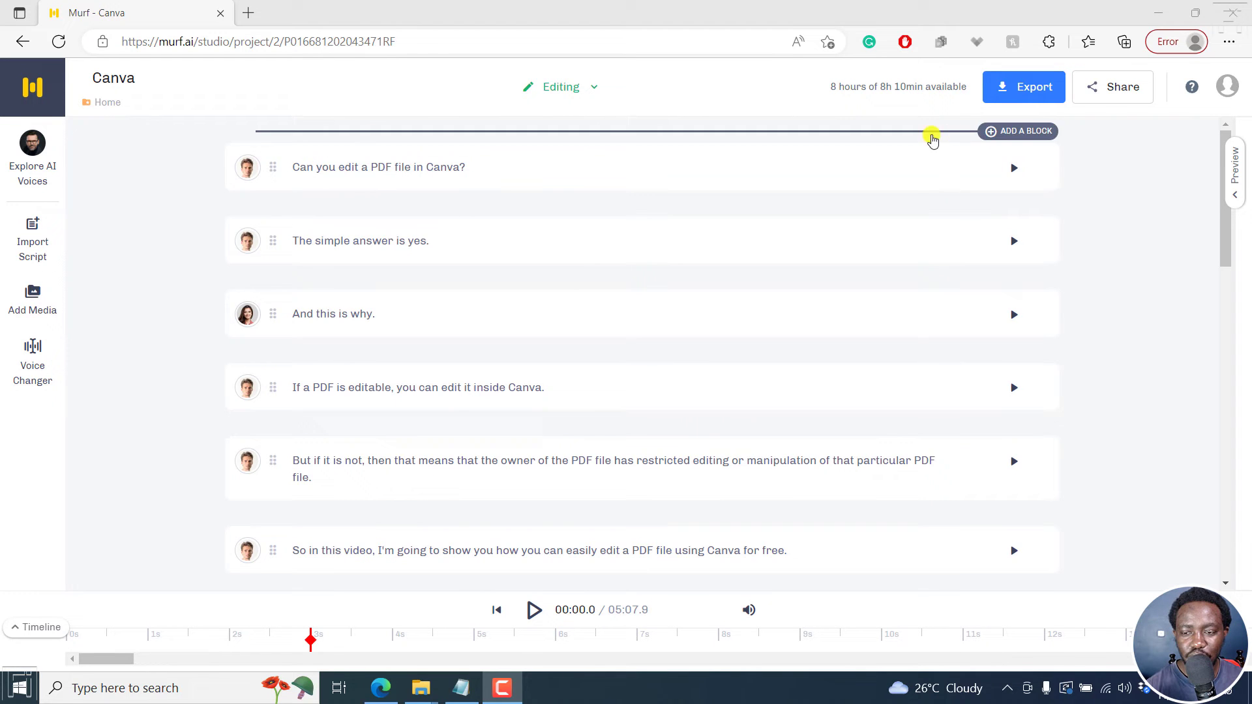
click(1014, 168)
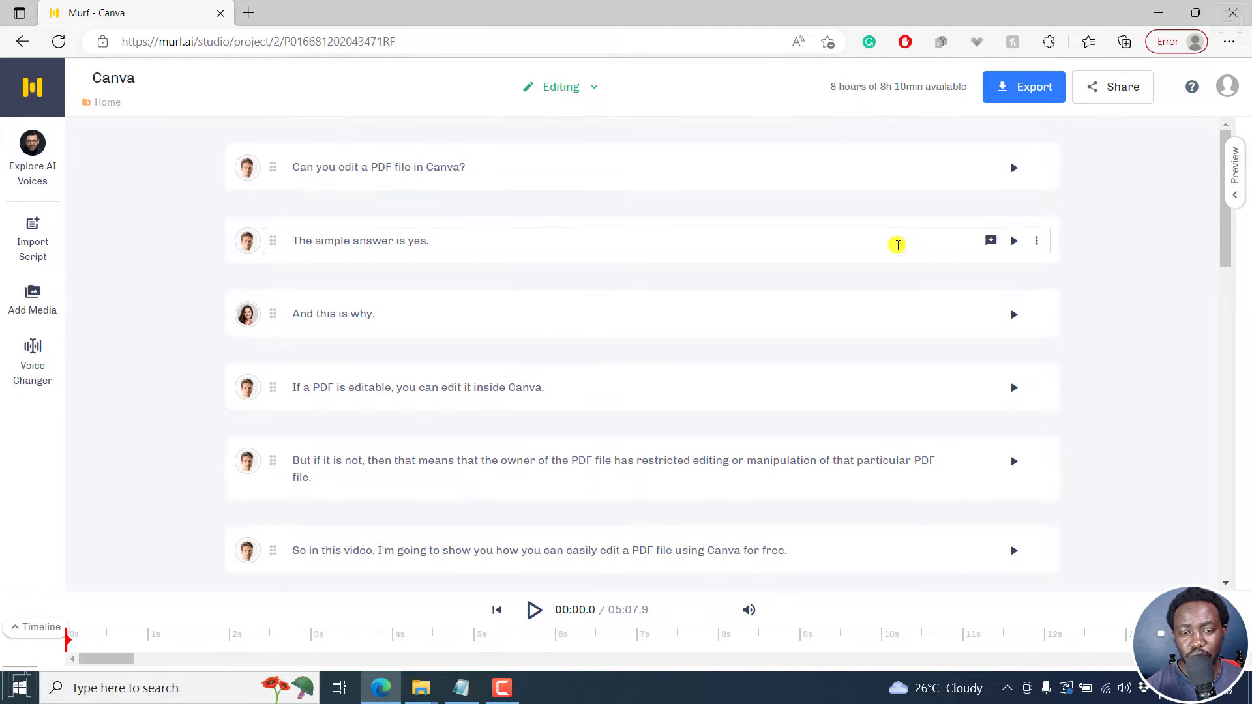
Change the first line's voice style from General to Shouting, then regenerate and play its audio
click(490, 166)
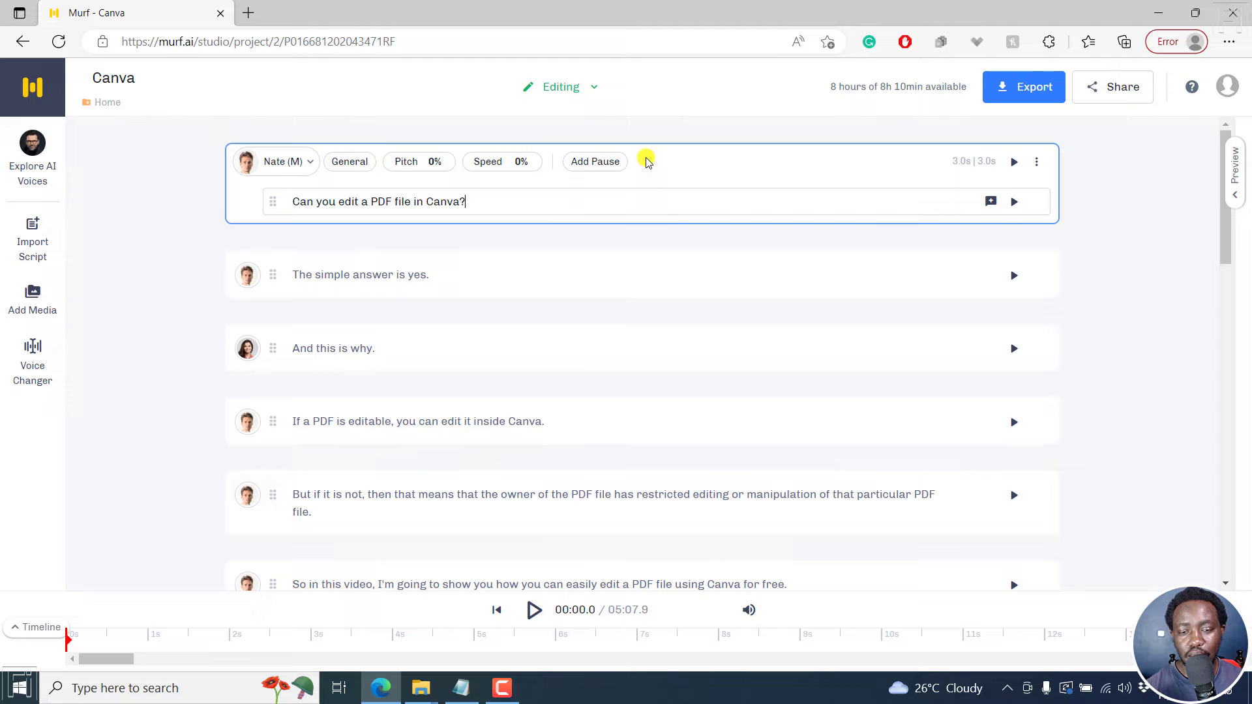
click(358, 163)
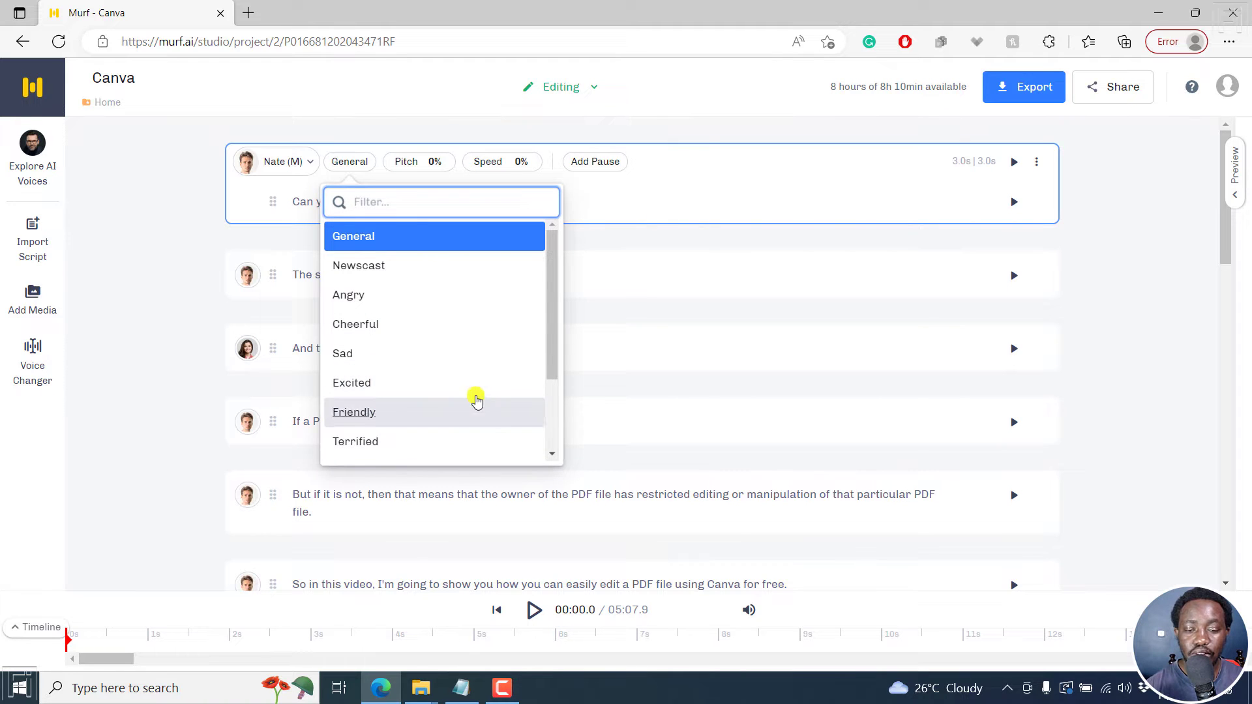
drag(550, 335, 551, 407)
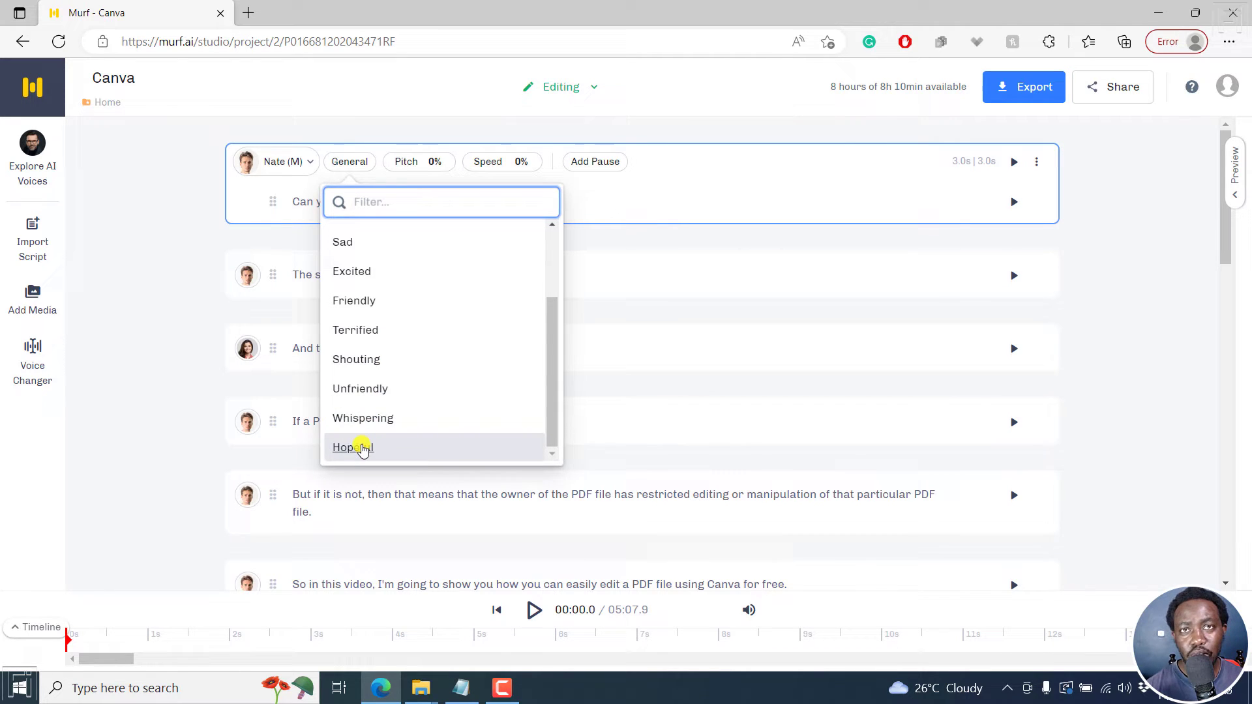
click(356, 360)
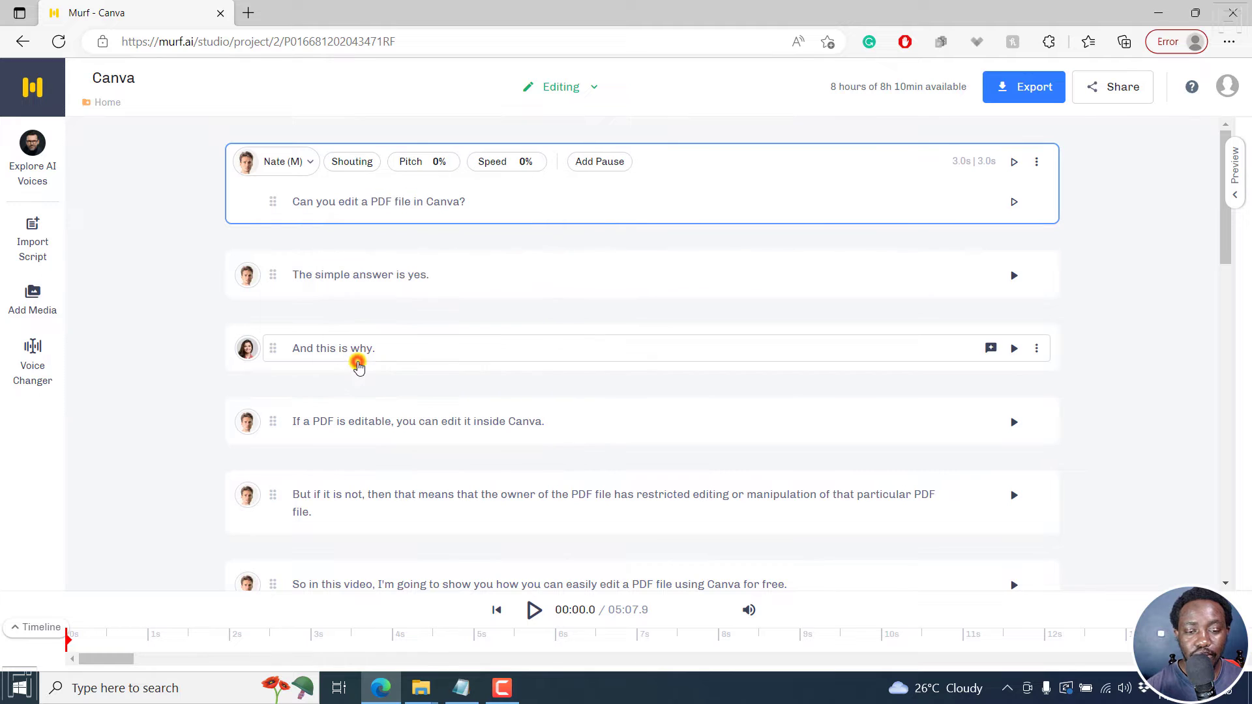
click(1015, 165)
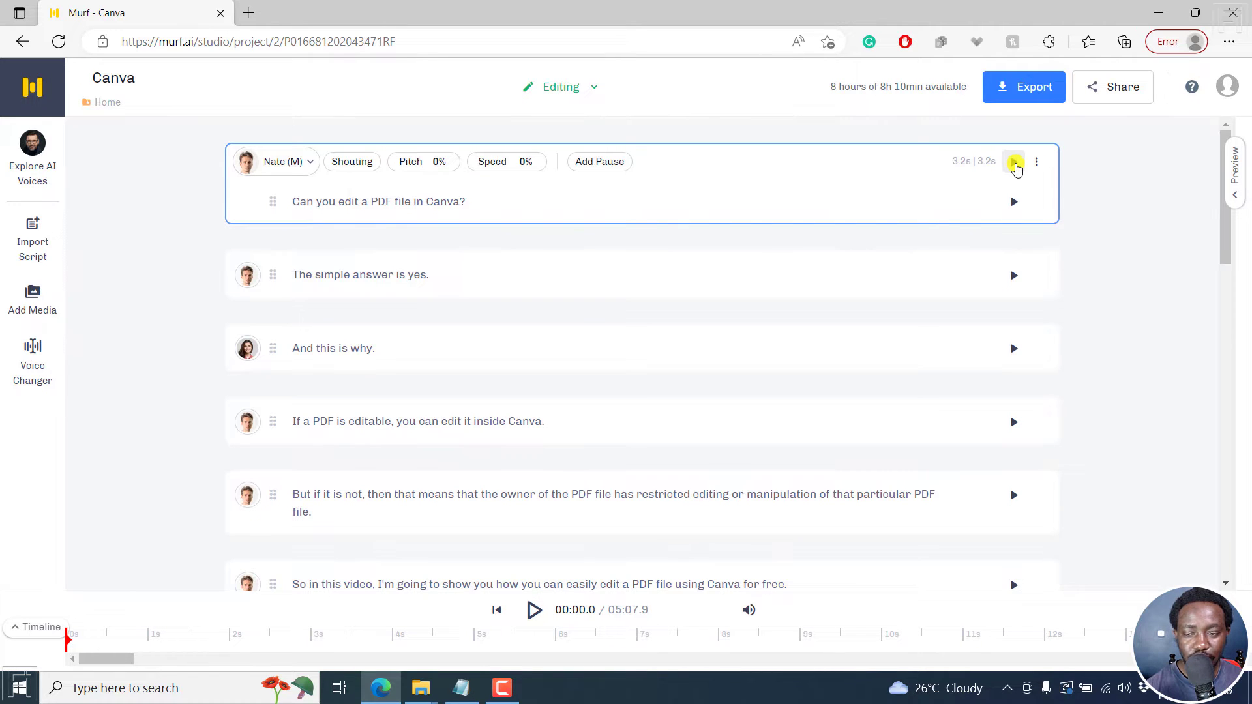
click(1014, 163)
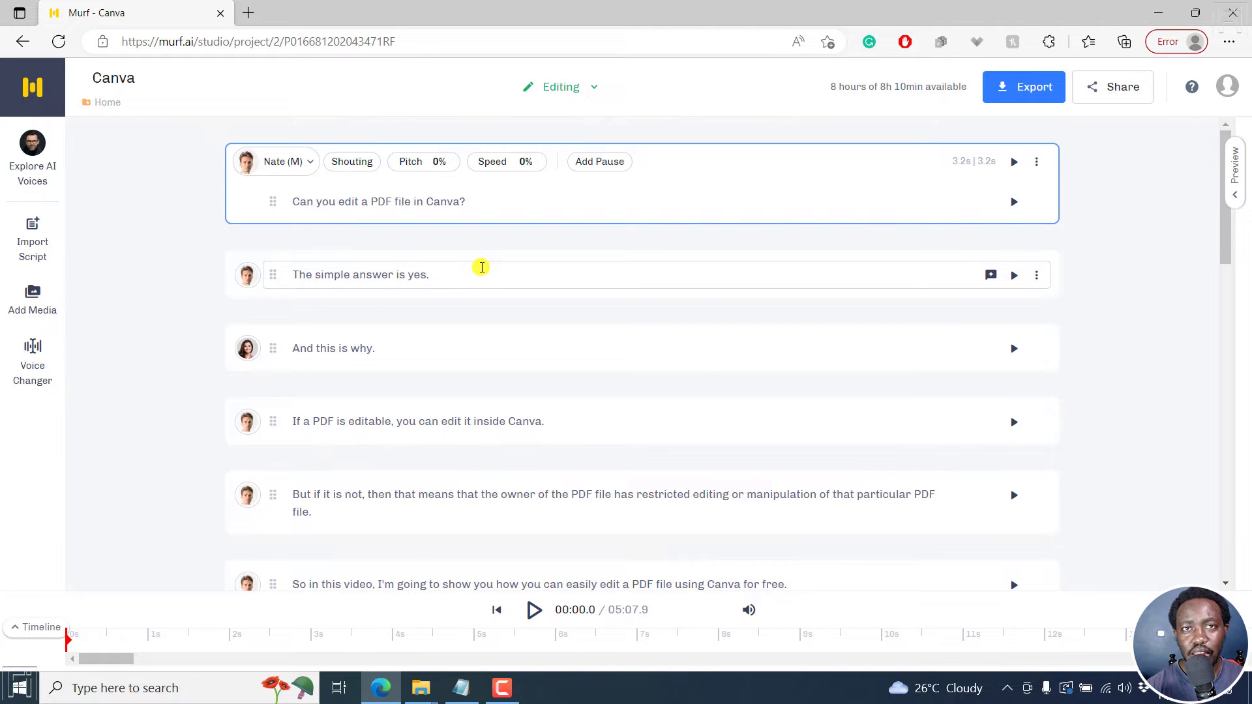
Switch the first line's voice style back to General
click(353, 162)
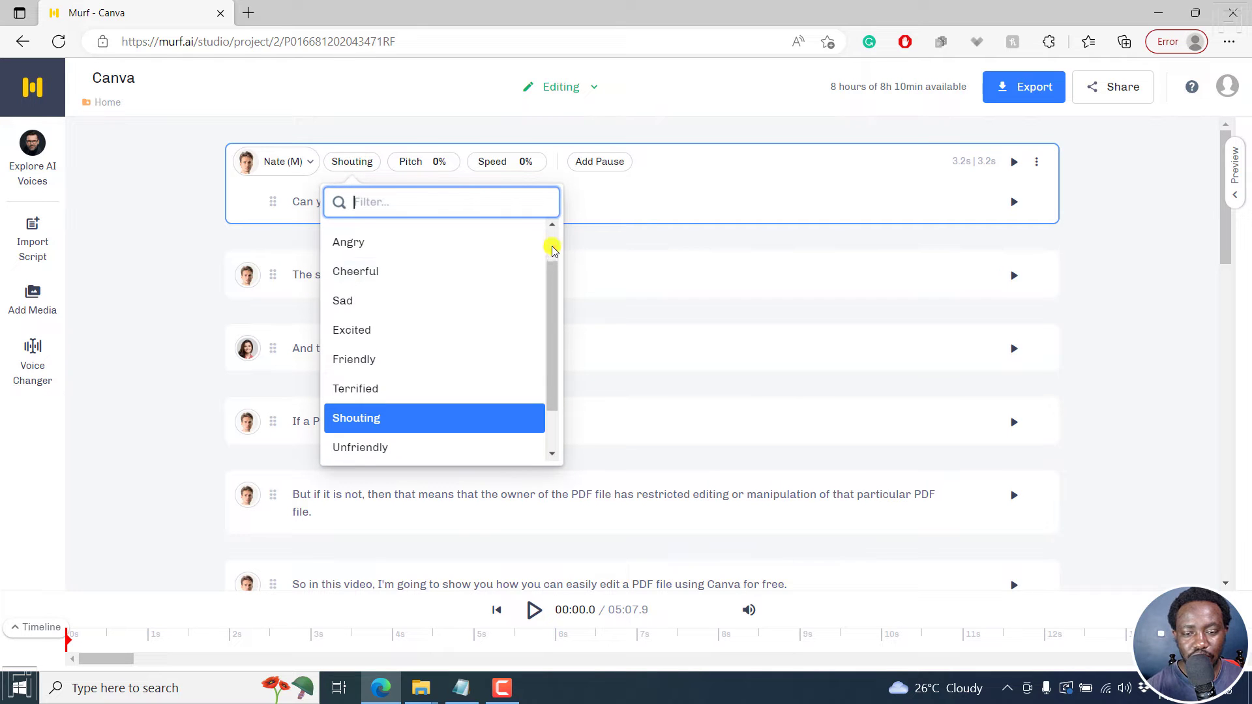
scroll(550, 246, up, 2)
click(355, 238)
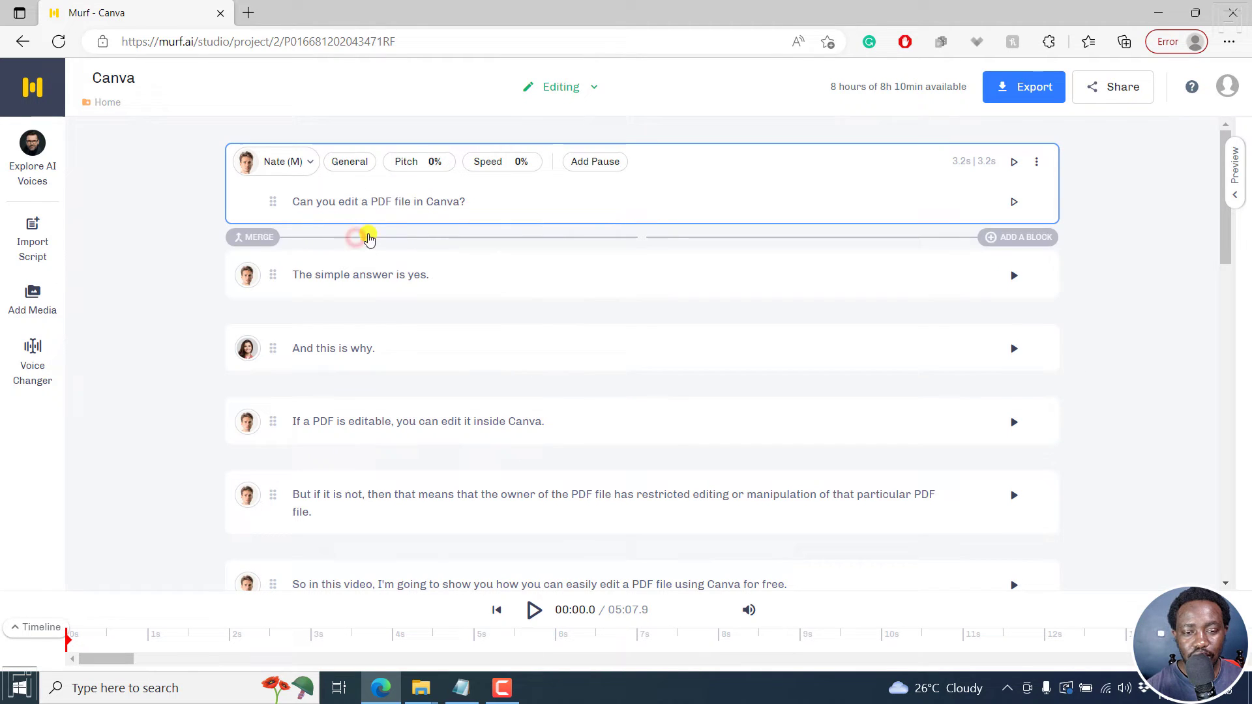
Lower the first line's pitch to -17%, then regenerate and play its audio
click(427, 164)
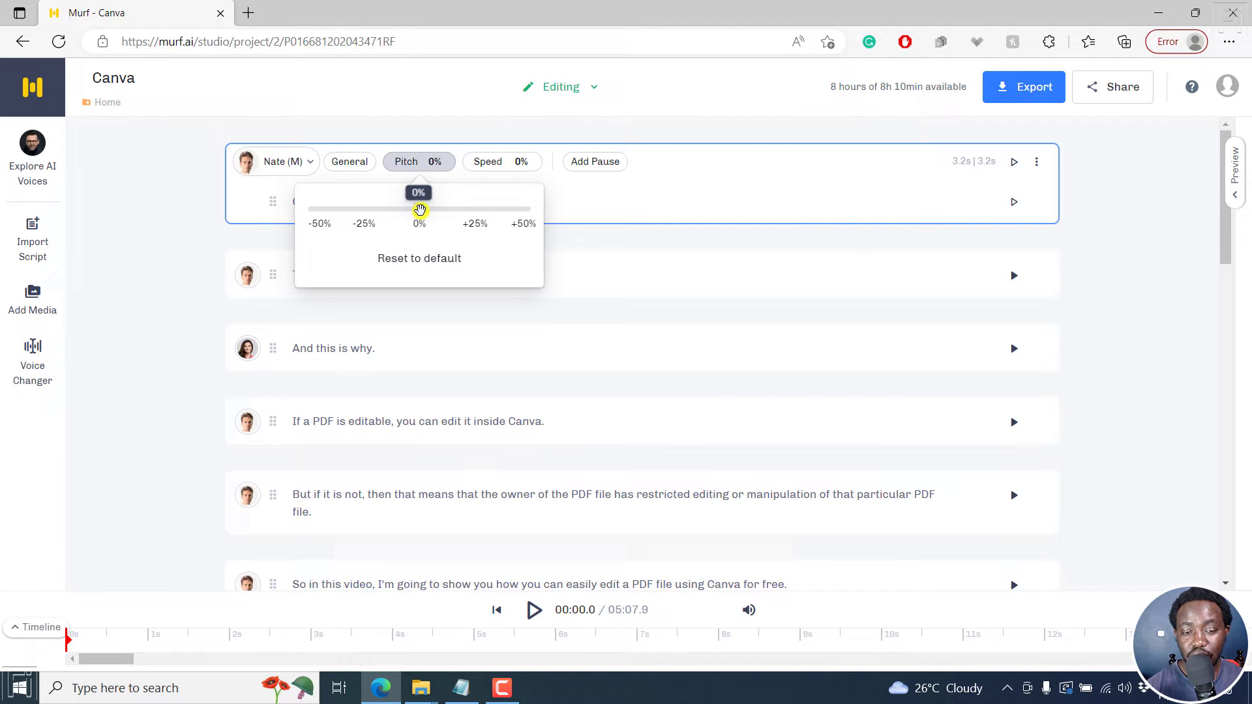
drag(420, 209, 383, 211)
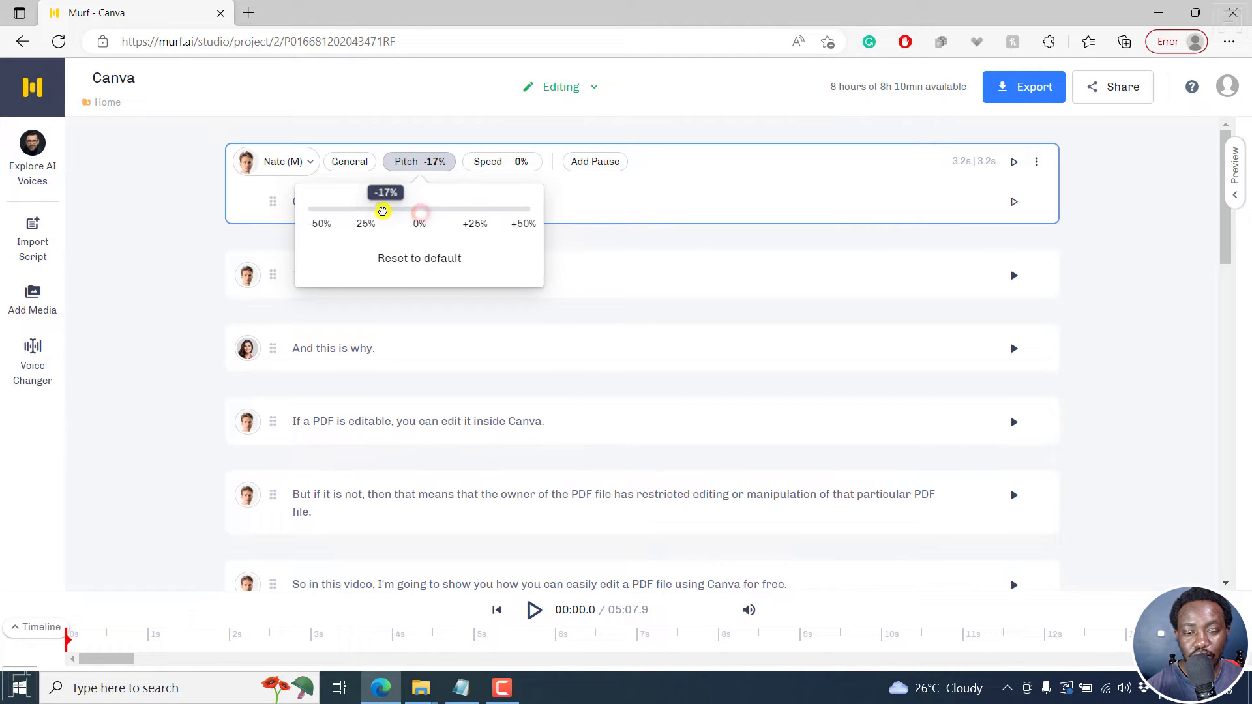
click(1013, 163)
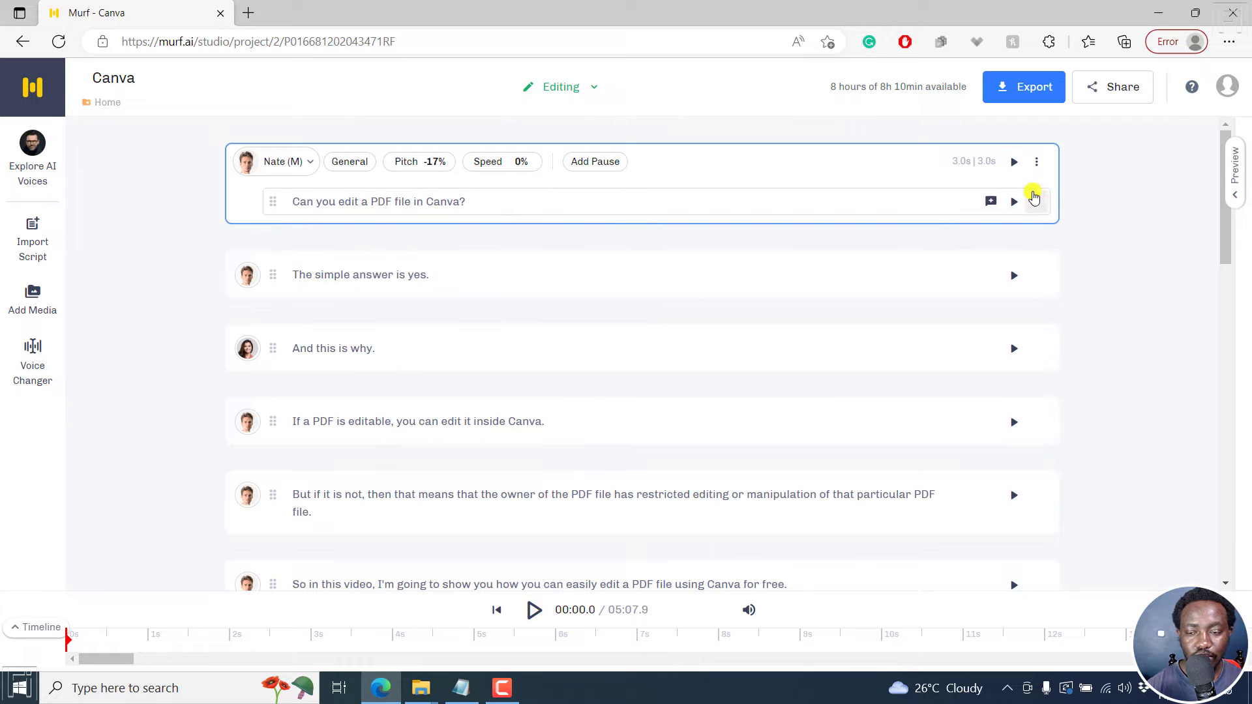
click(1015, 167)
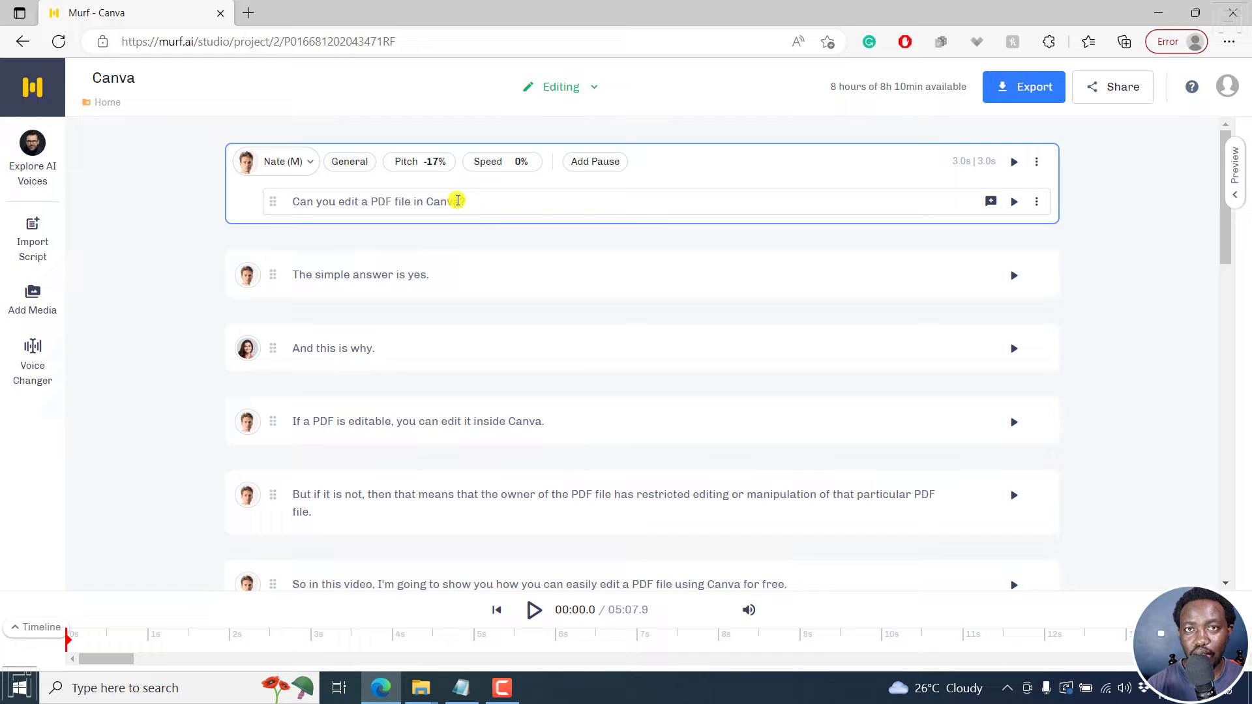
Reset pitch to 0% and slow the line to -14% speed, regenerating and playing it
click(433, 161)
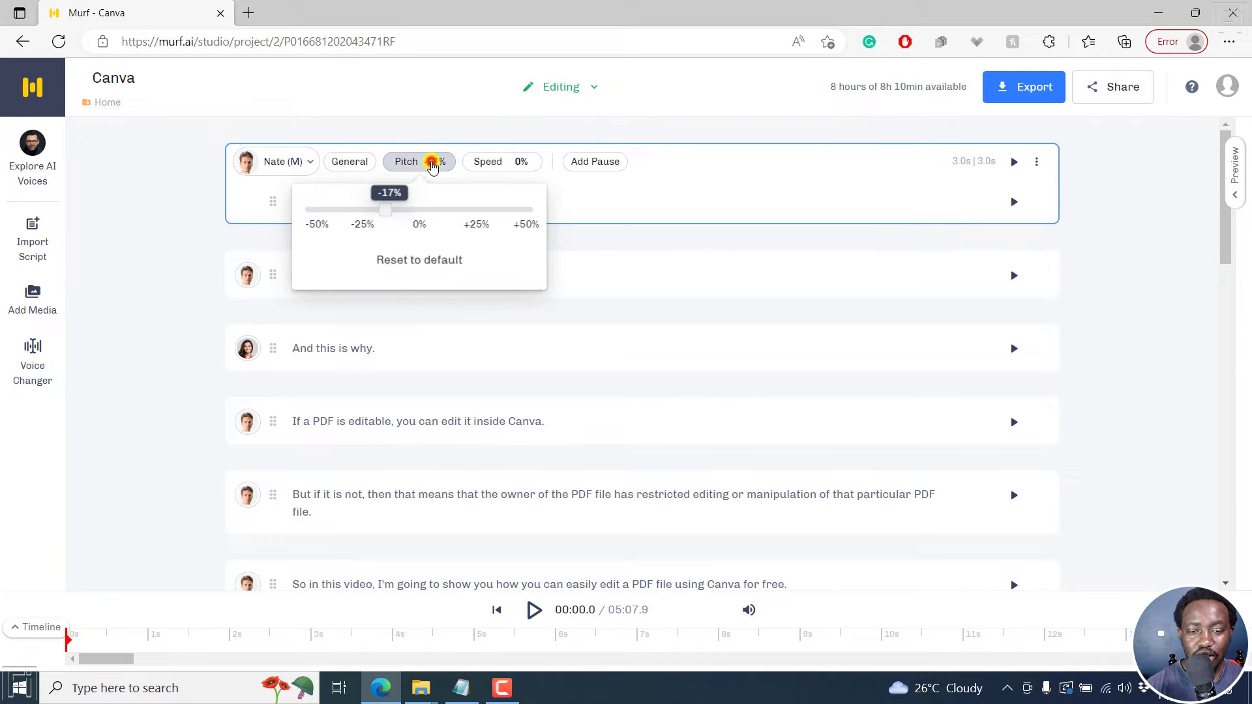
click(427, 255)
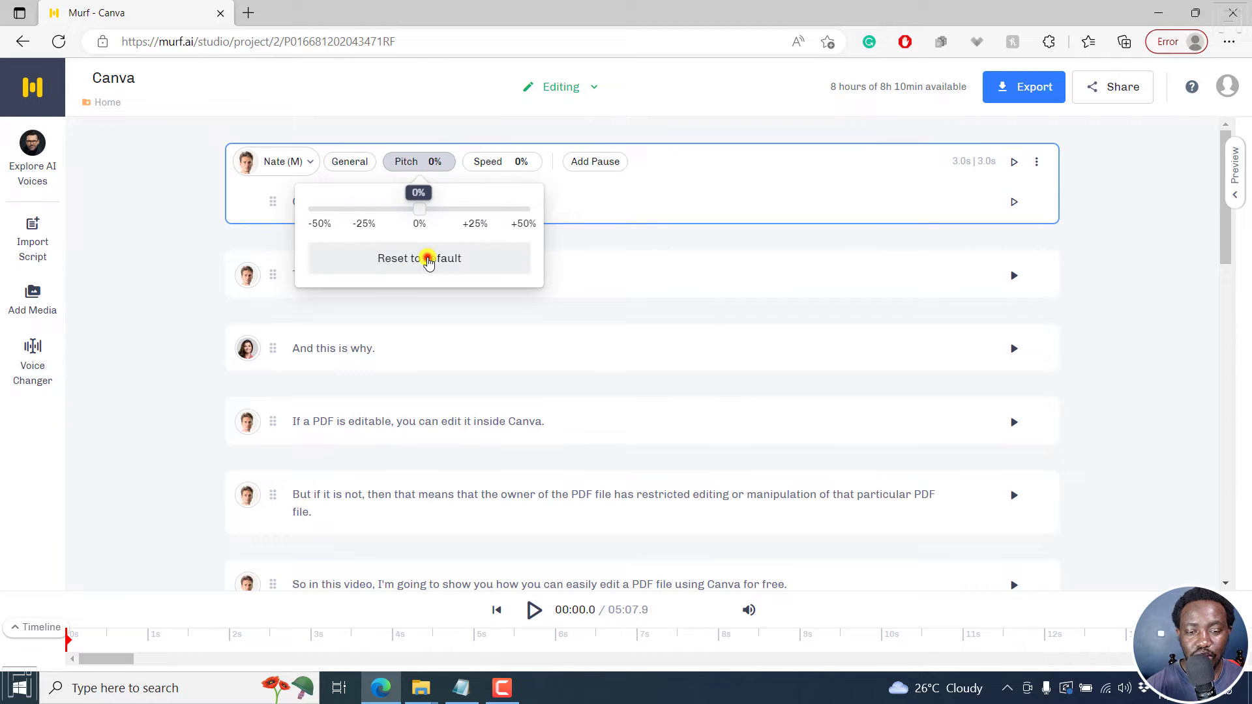
click(490, 164)
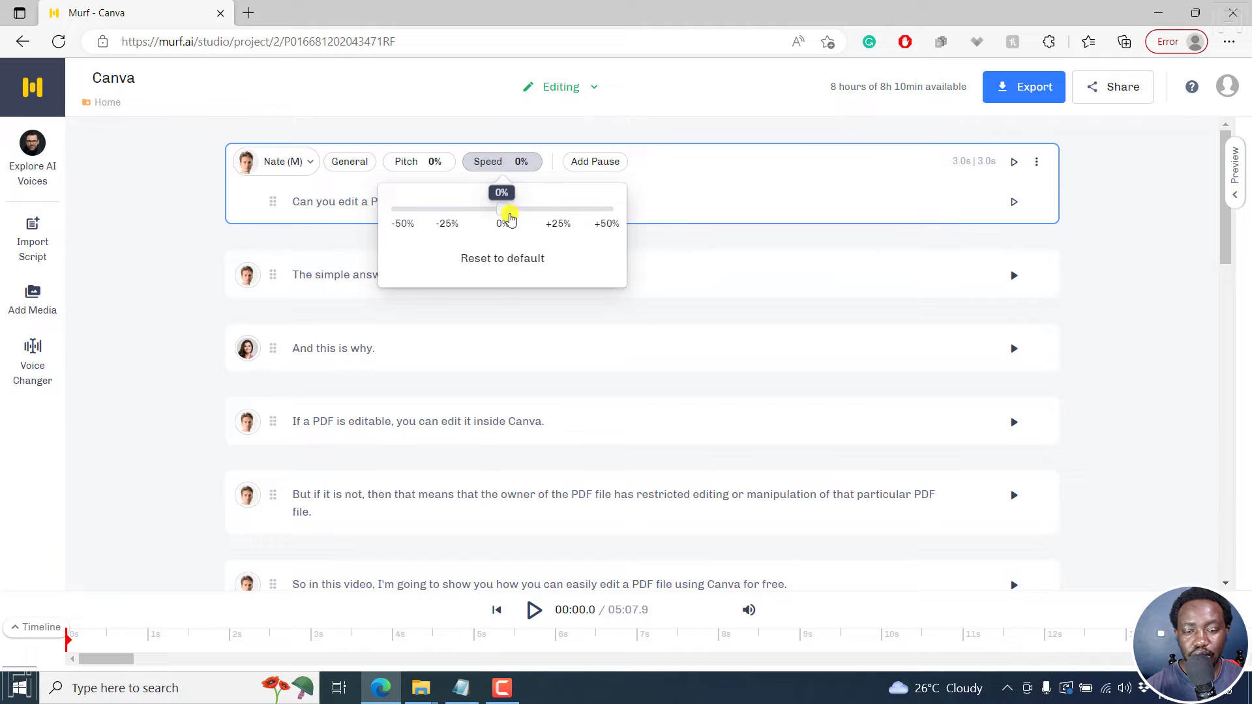
drag(506, 209, 471, 216)
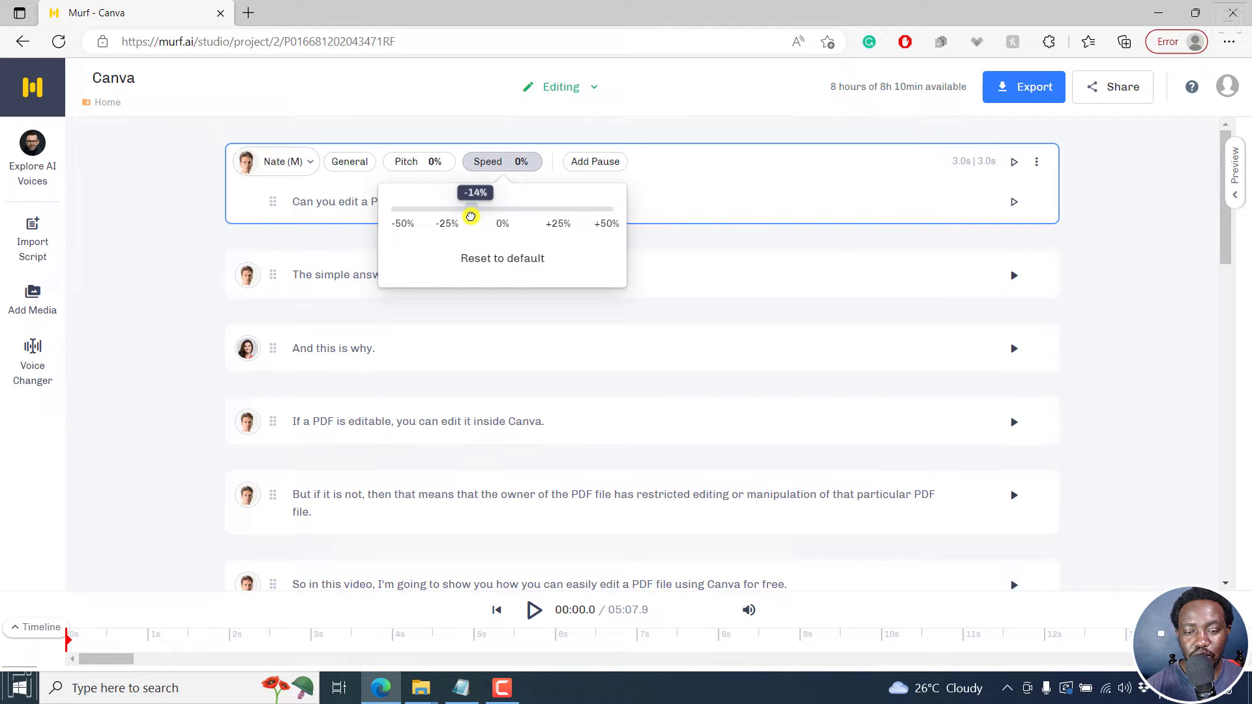
click(1013, 163)
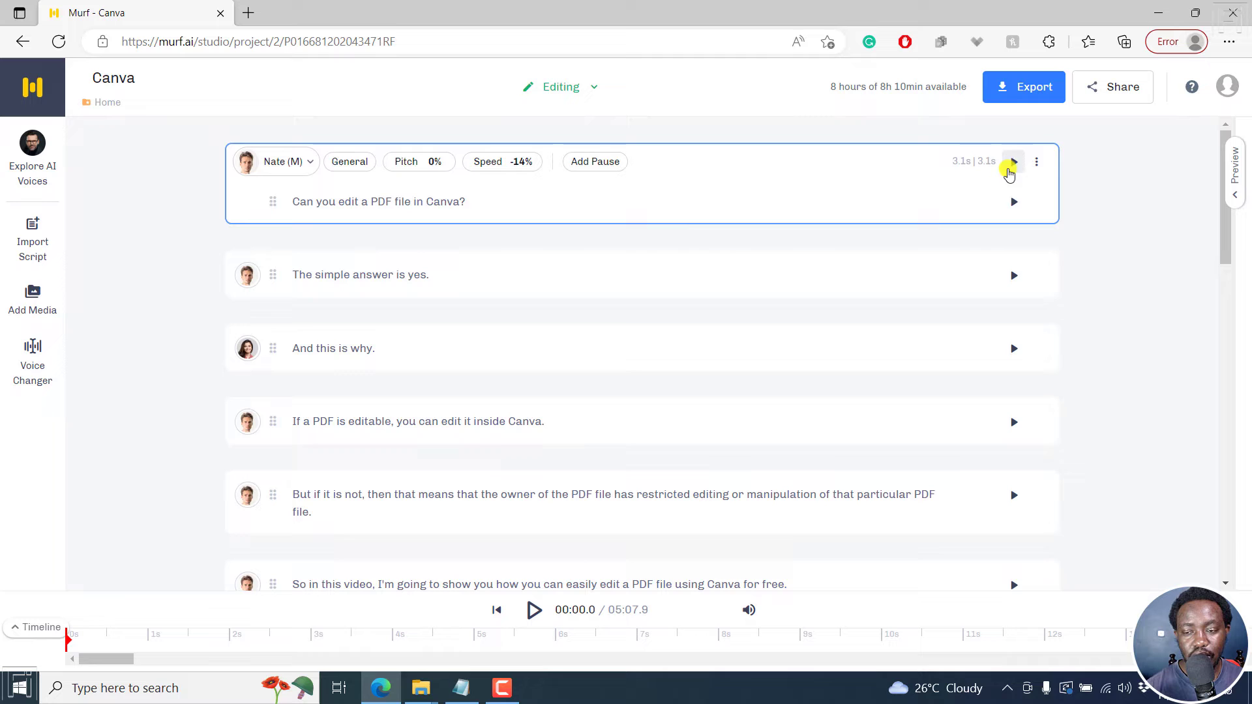
click(1015, 164)
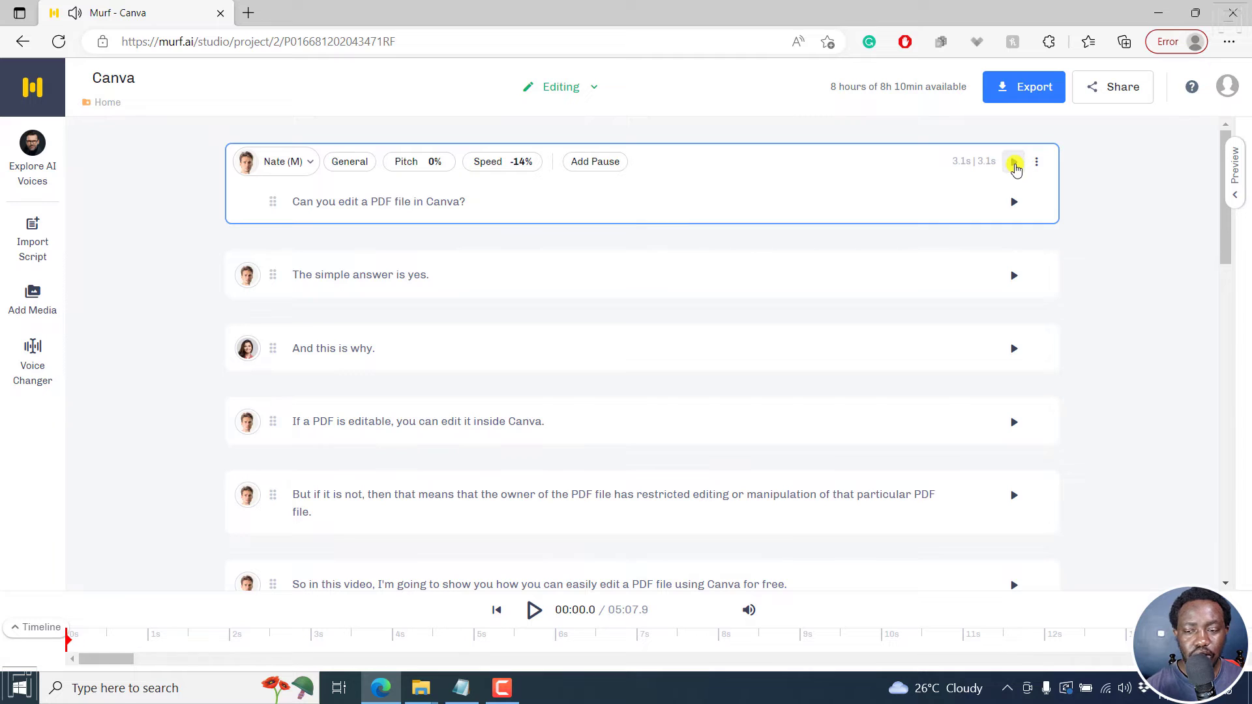
Reset the first line's speed back to 0% and close the speed settings
mouse_move(645, 233)
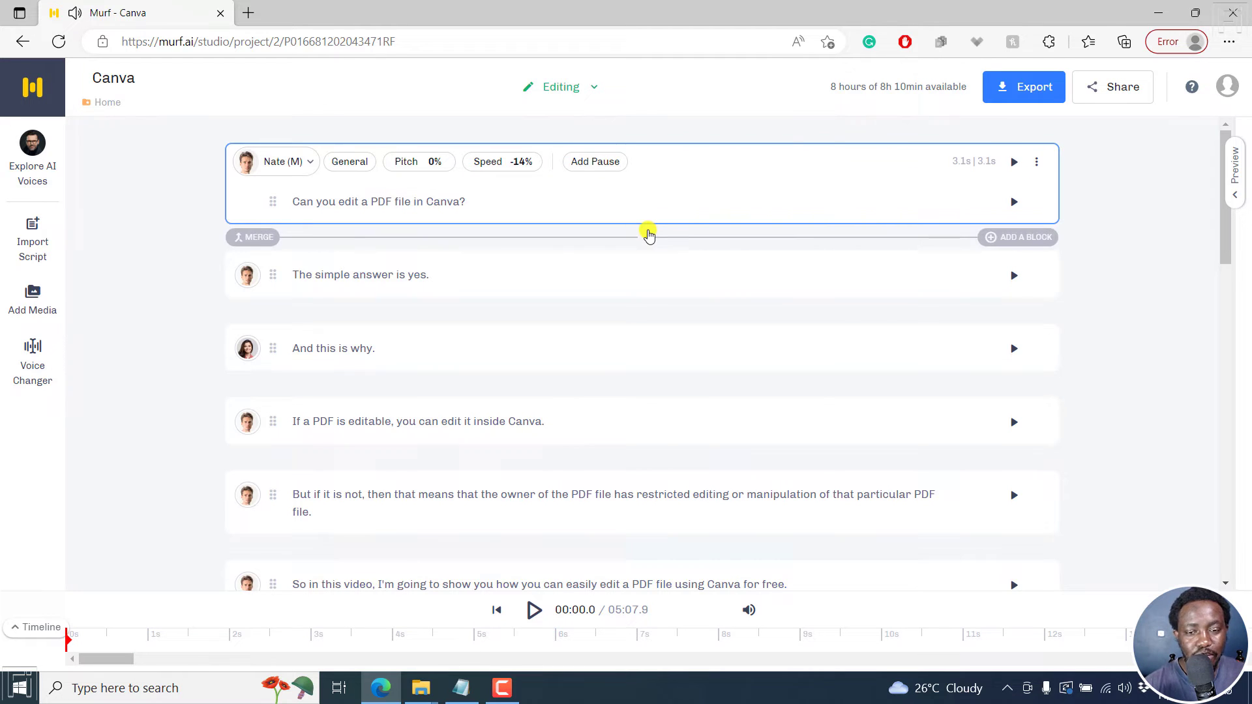
click(516, 161)
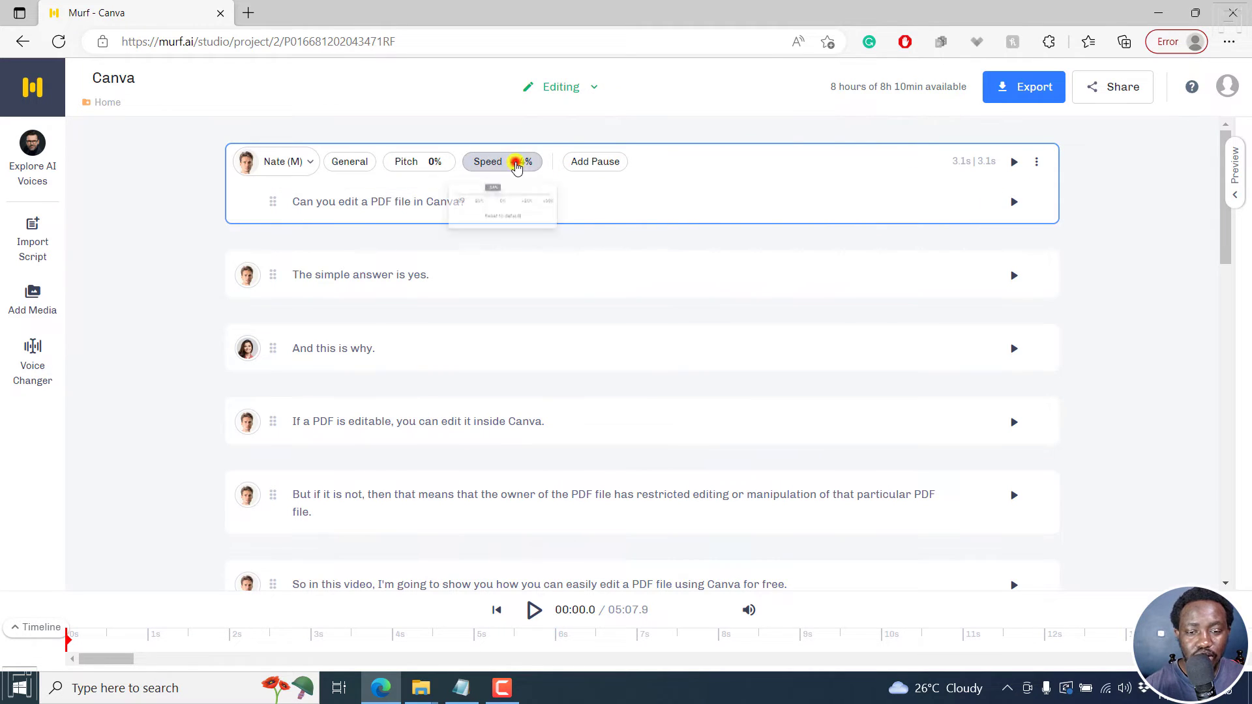
click(513, 260)
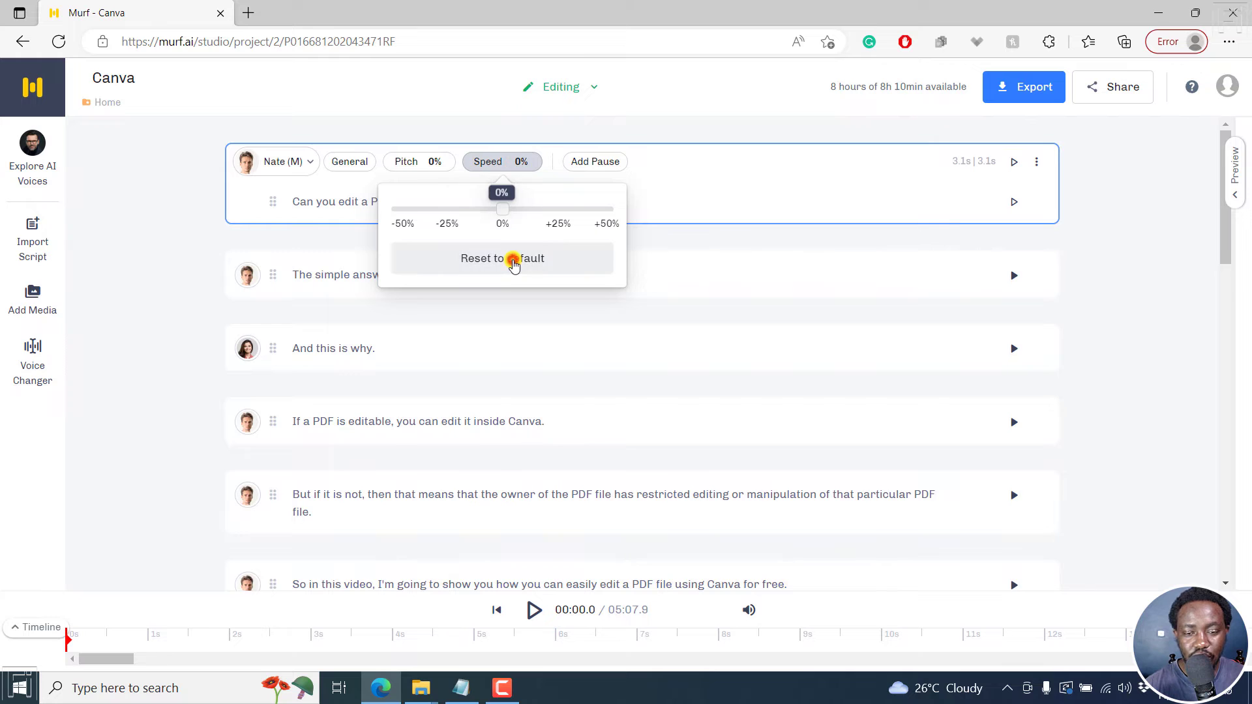
click(720, 158)
mouse_move(419, 196)
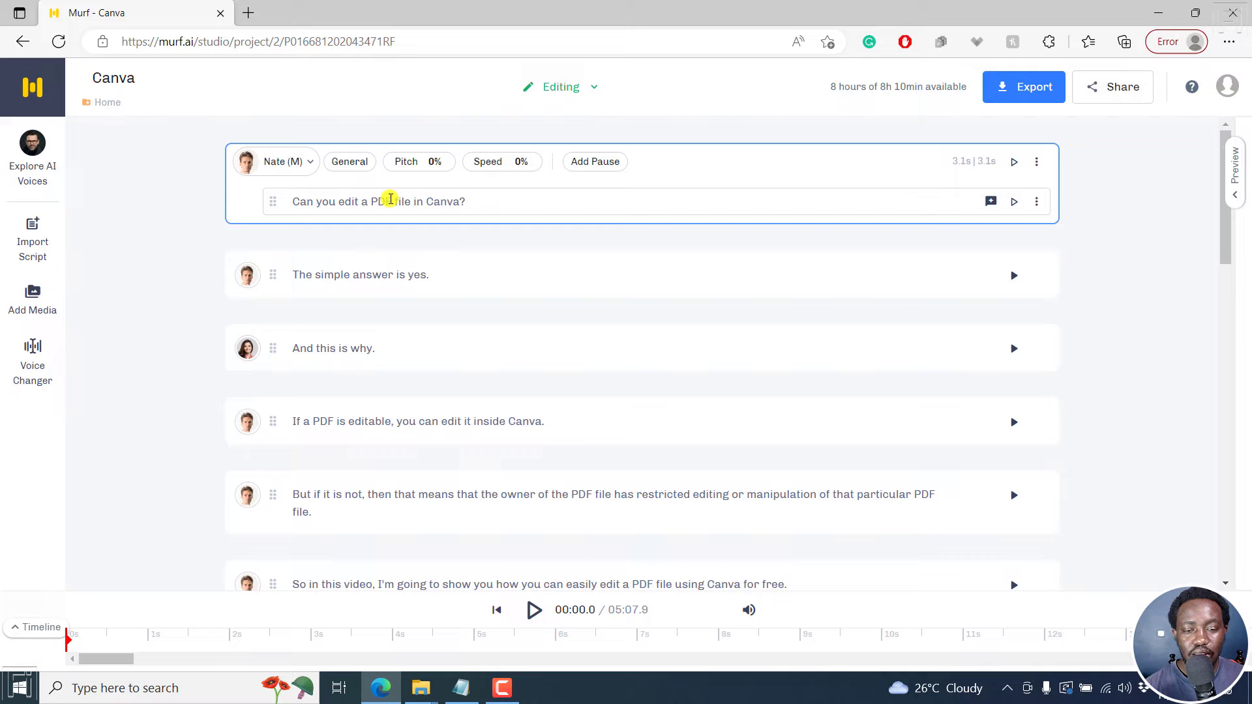
click(393, 201)
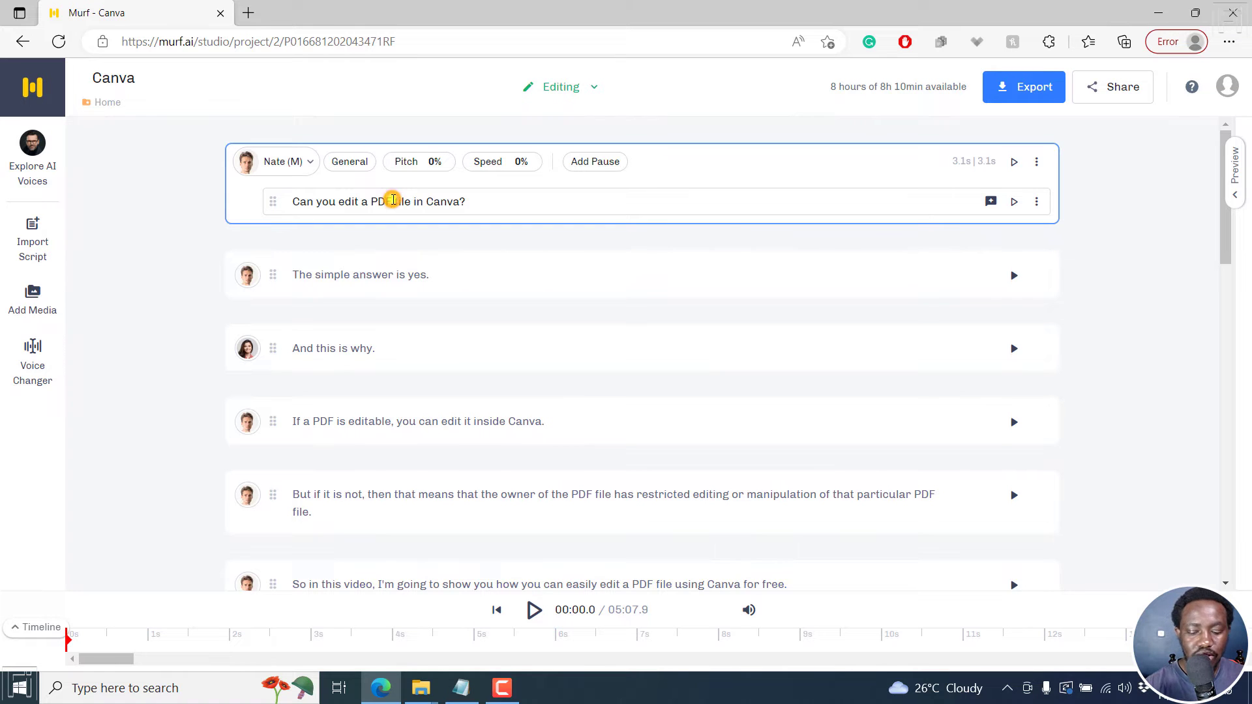
text(,)
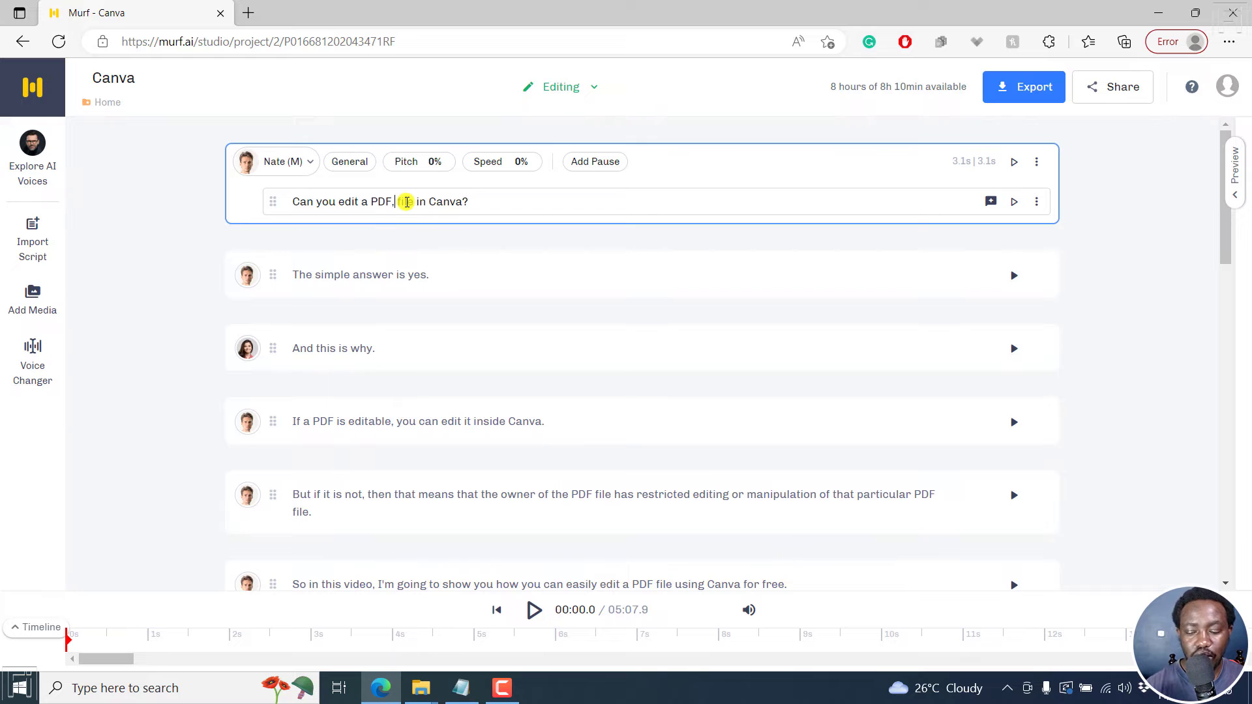
key(BackSpace)
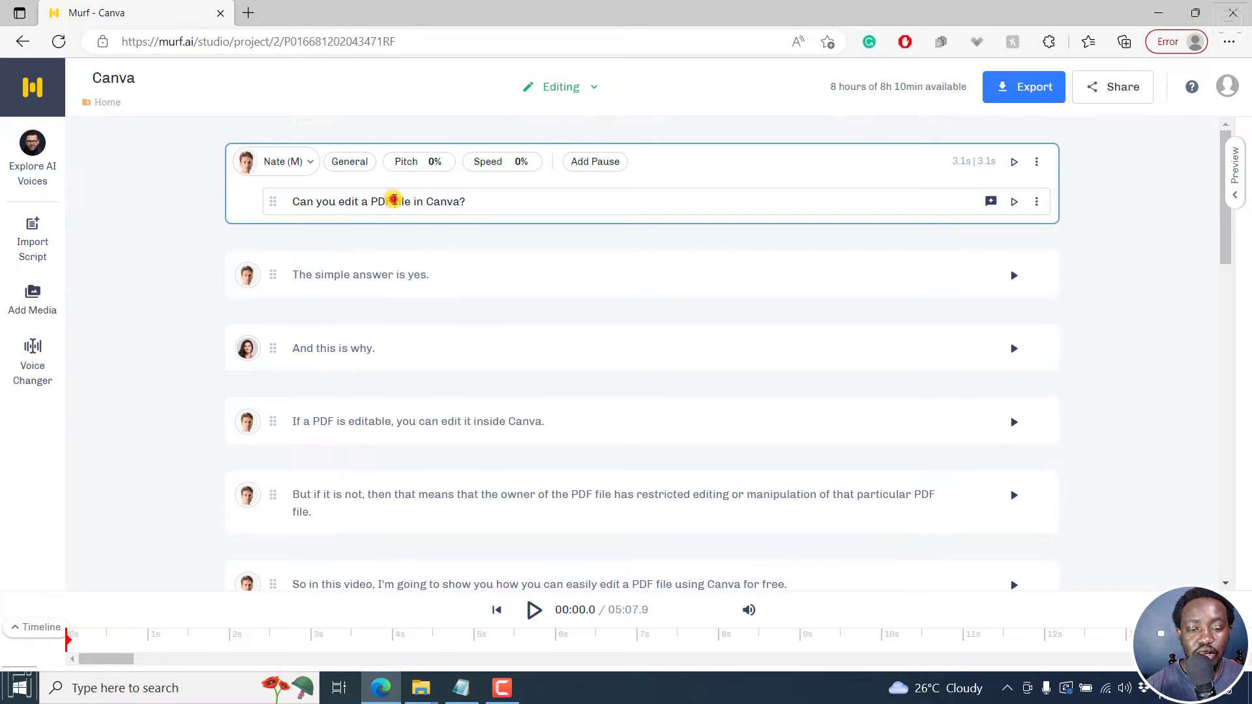
click(394, 201)
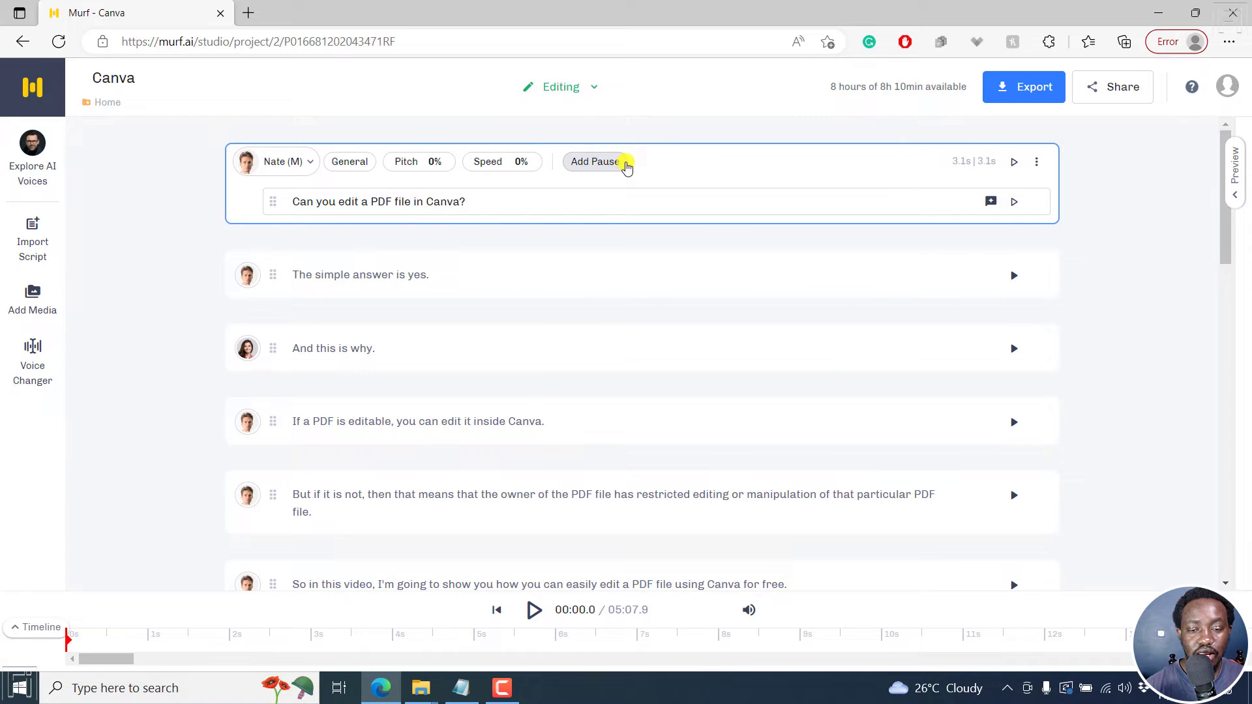
click(600, 162)
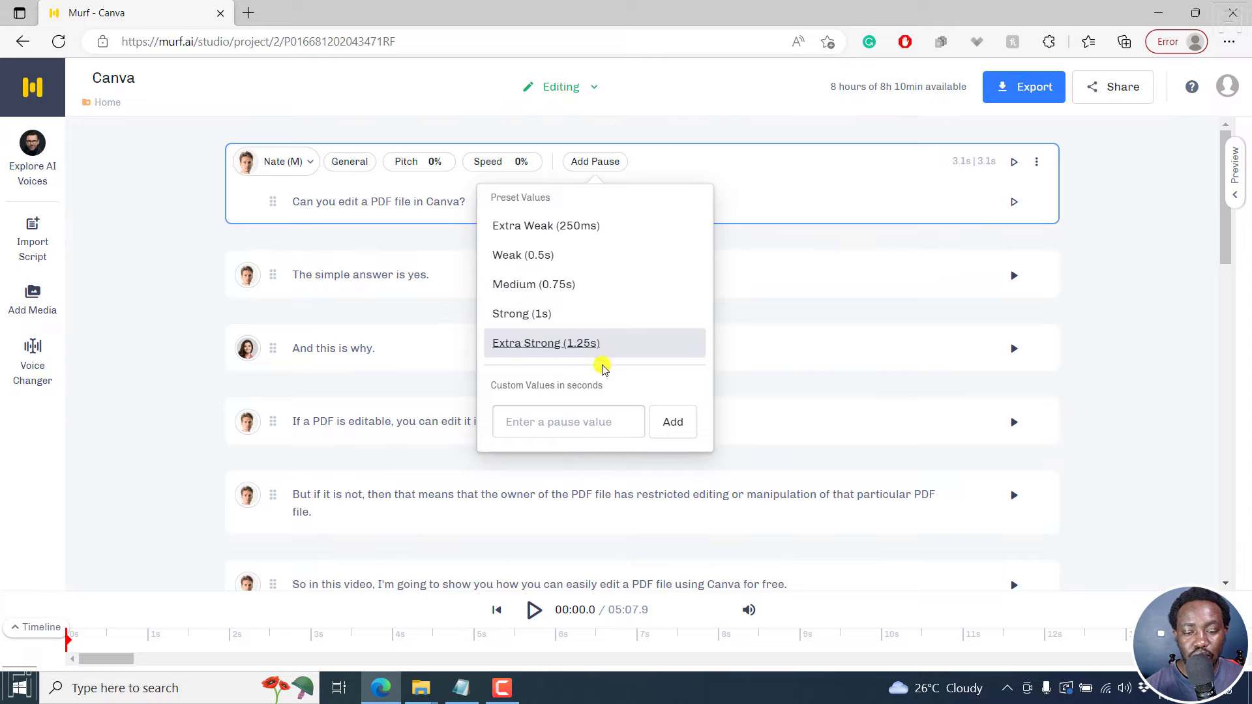
click(539, 422)
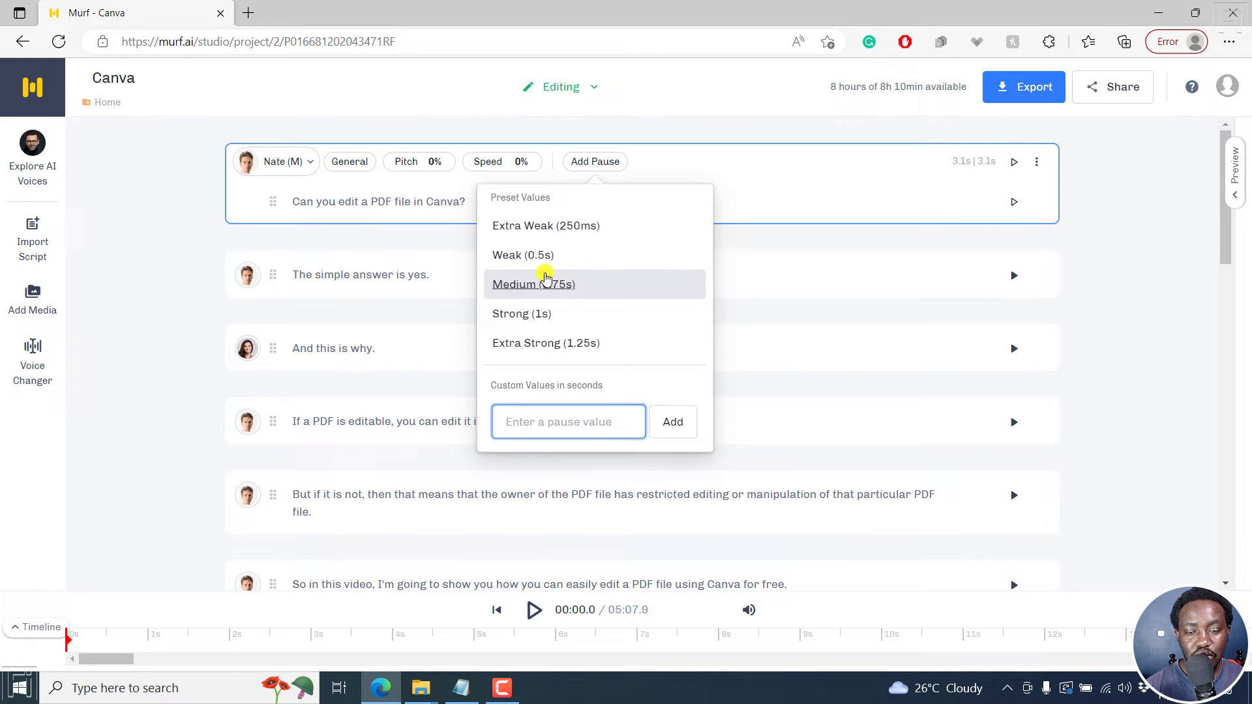
click(515, 256)
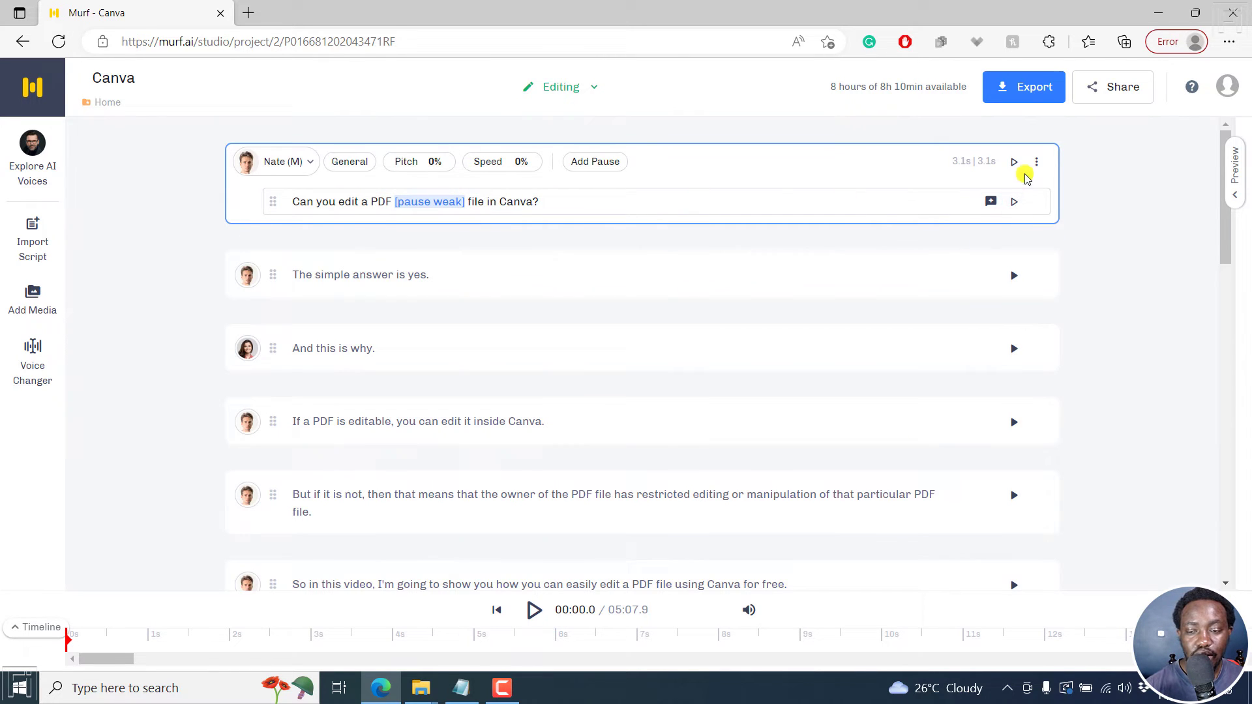
click(1015, 201)
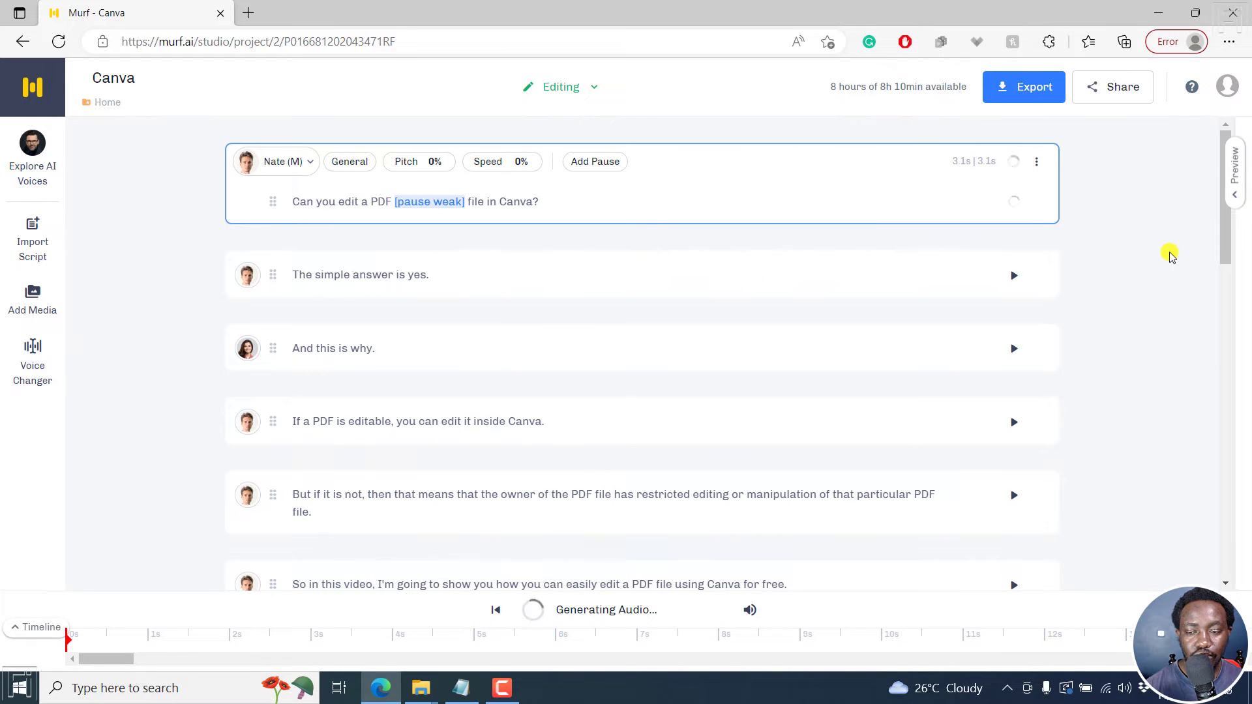
click(1015, 165)
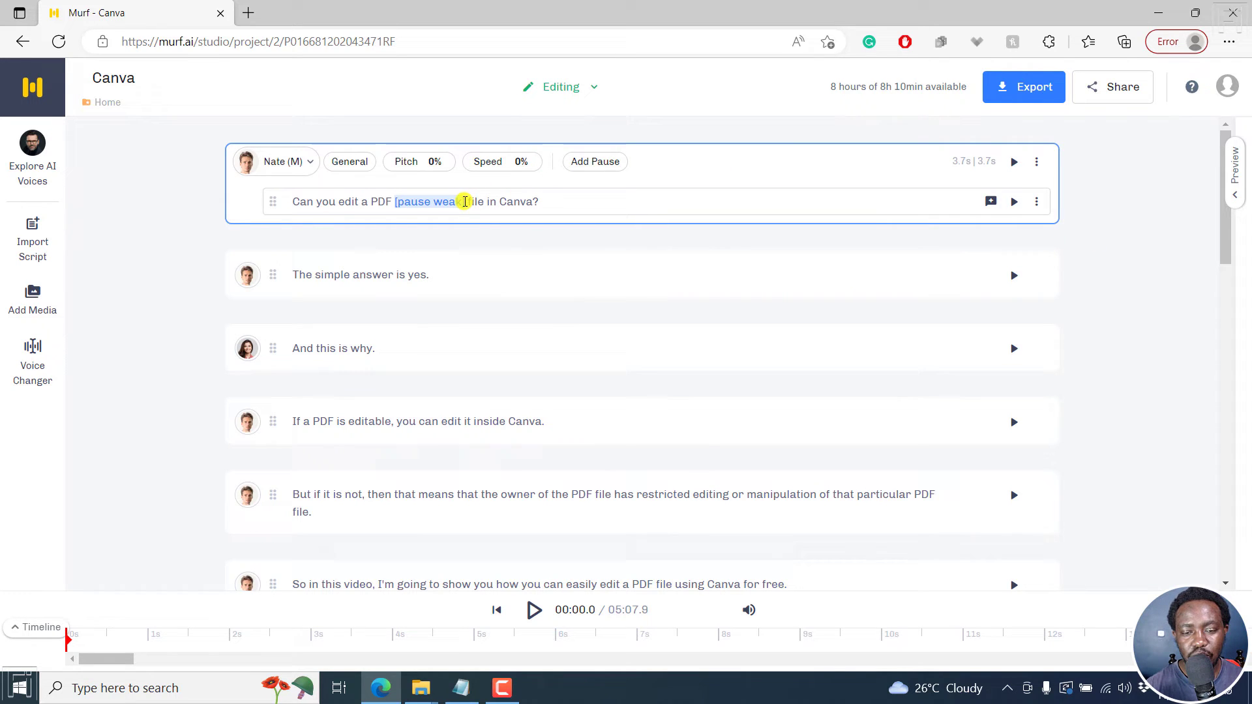
key(BackSpace)
key(BackSpace)
key(BackSpace)
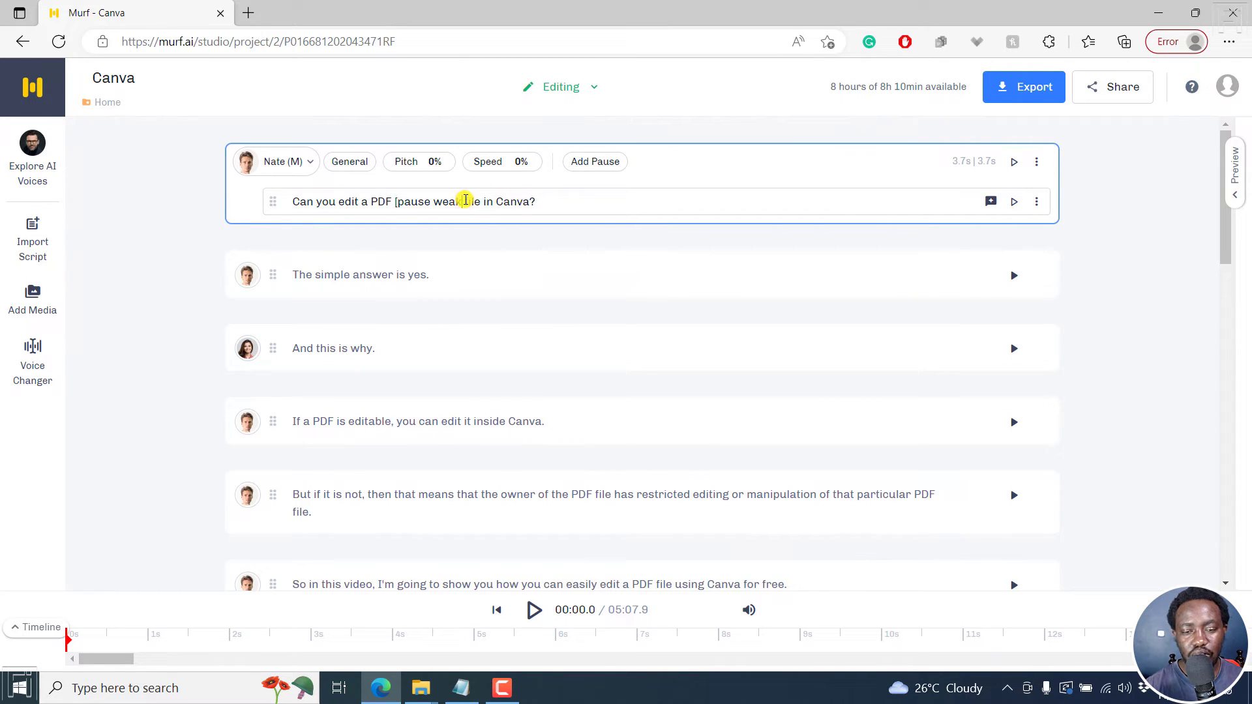
key(BackSpace)
key(BackSpace)
key(BackSpace)
key(BackSpace)
key(BackSpace)
key(BackSpace)
key(BackSpace)
key(BackSpace)
key(BackSpace)
key(BackSpace)
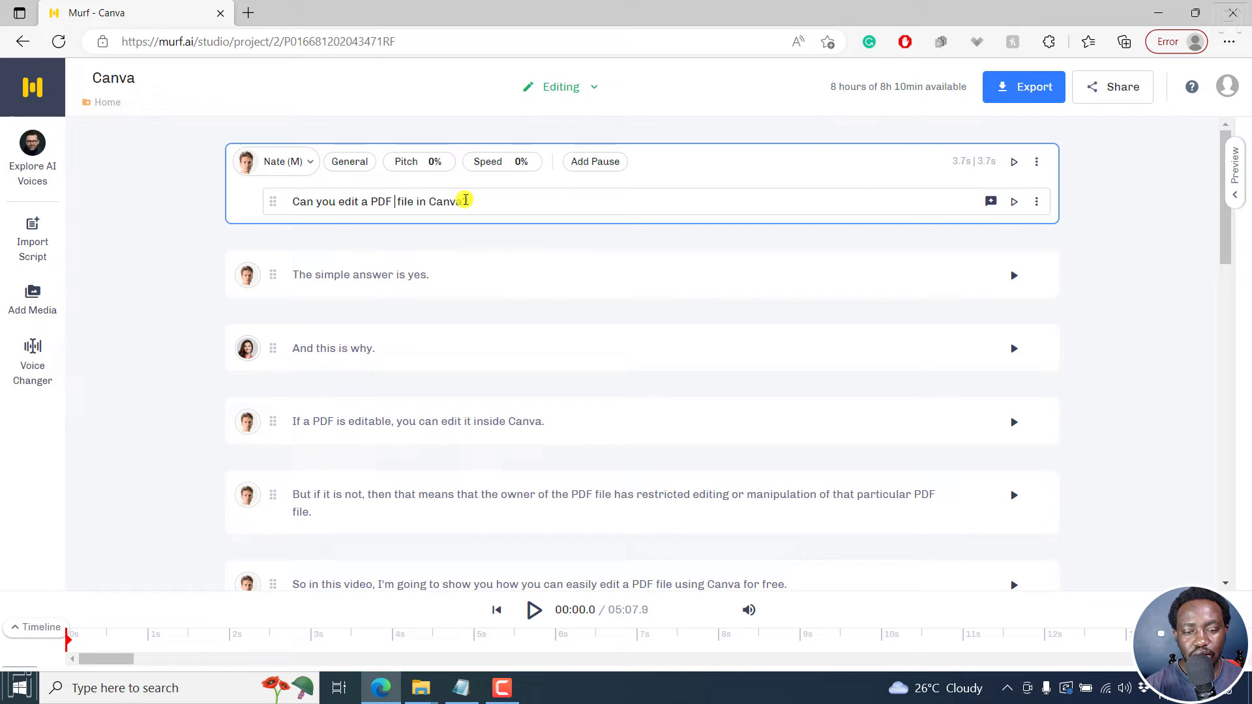
key(BackSpace)
click(507, 208)
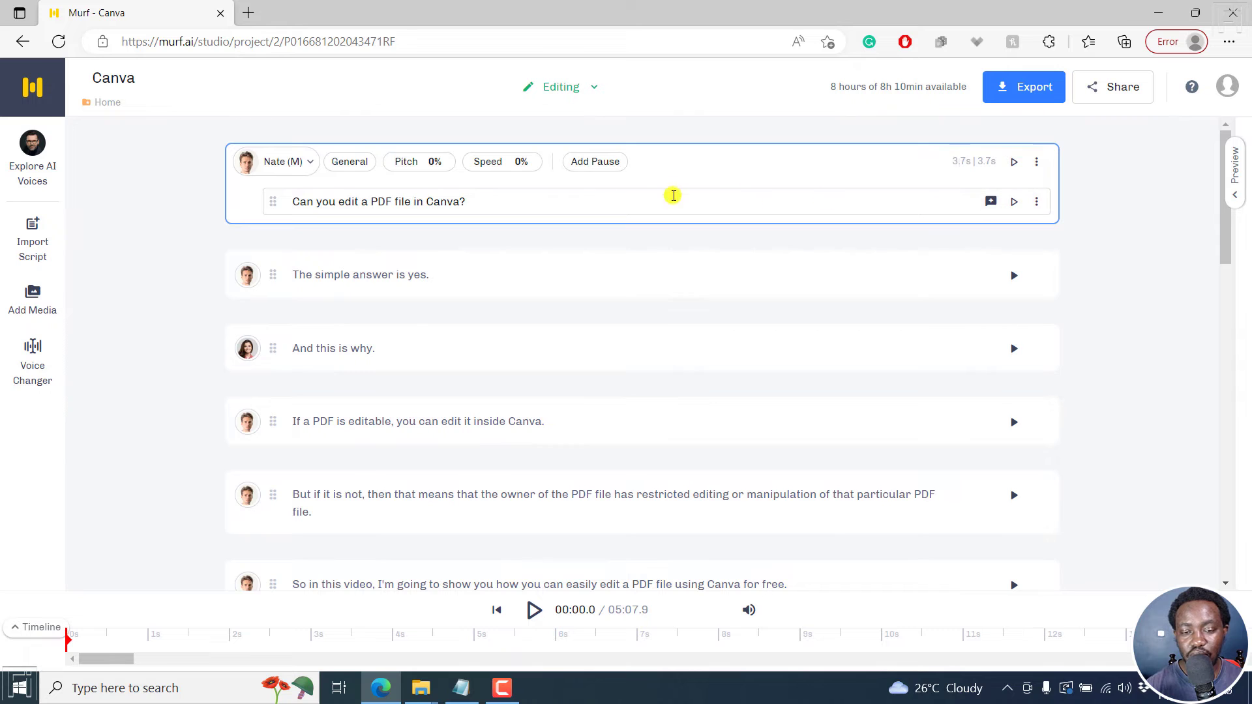
Add High emphasis on Can, you, edit, a and PDF, dismissing the five-point limit warning
click(990, 202)
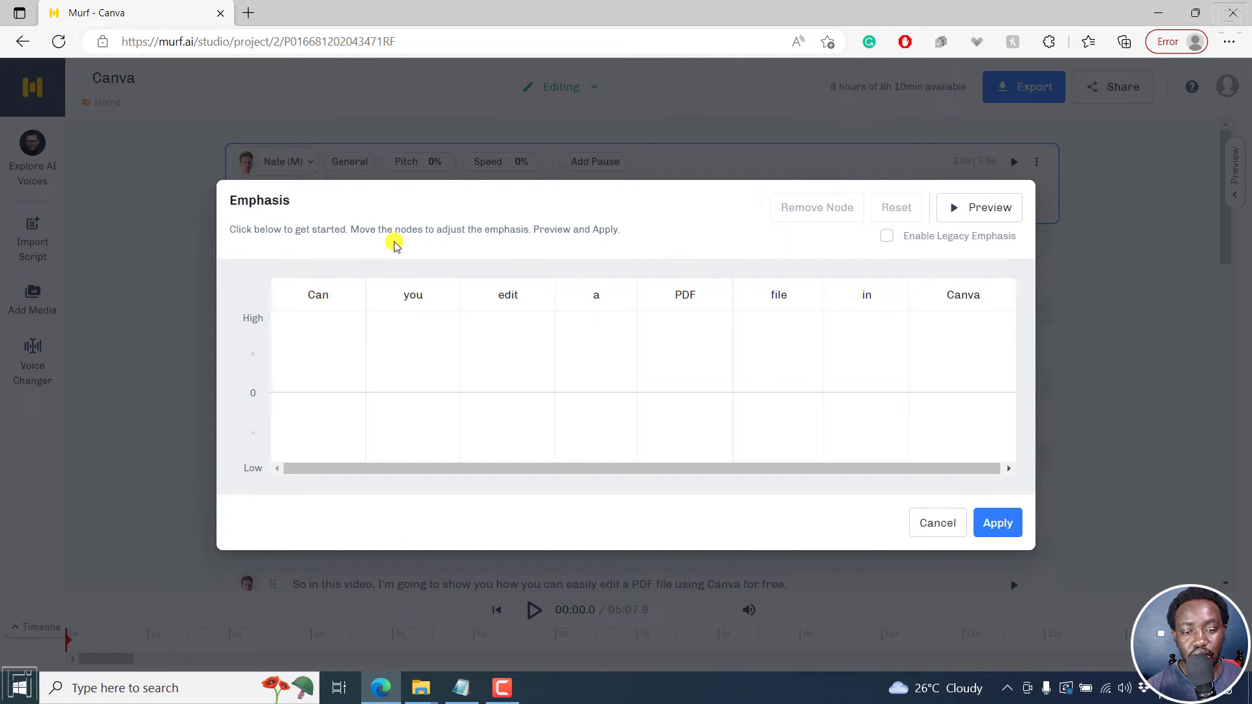
click(309, 301)
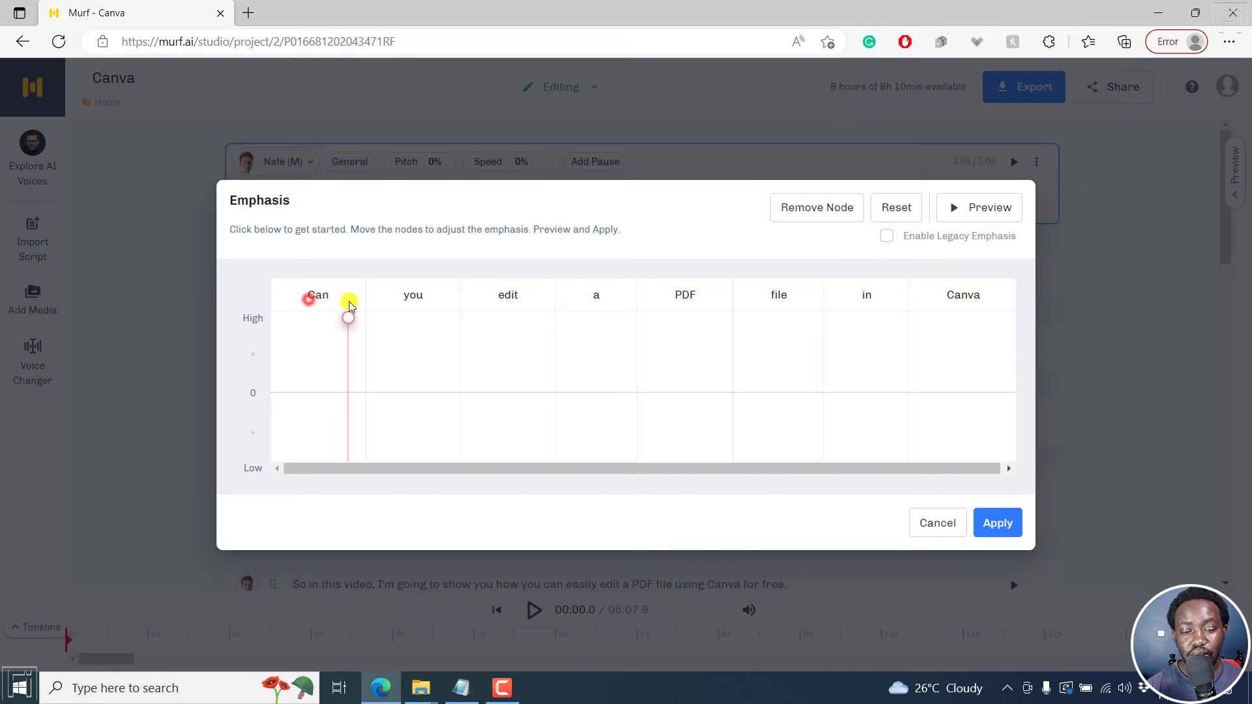
click(430, 295)
click(497, 294)
click(604, 293)
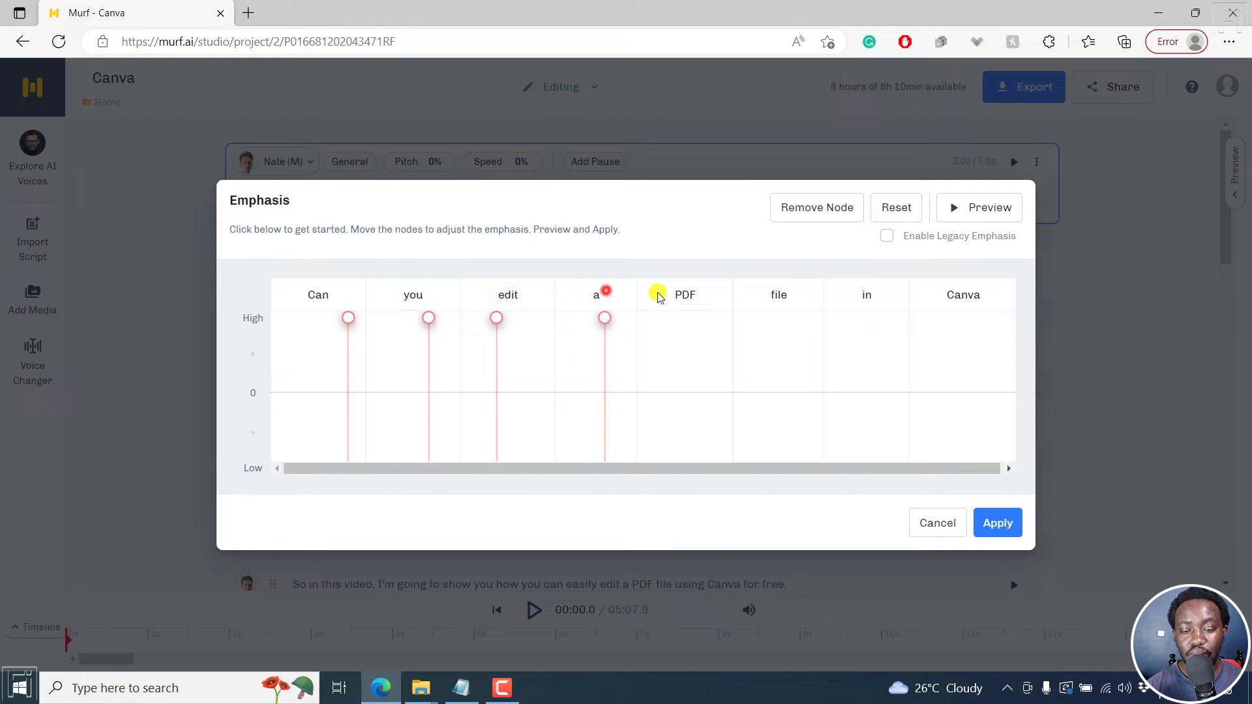
click(691, 297)
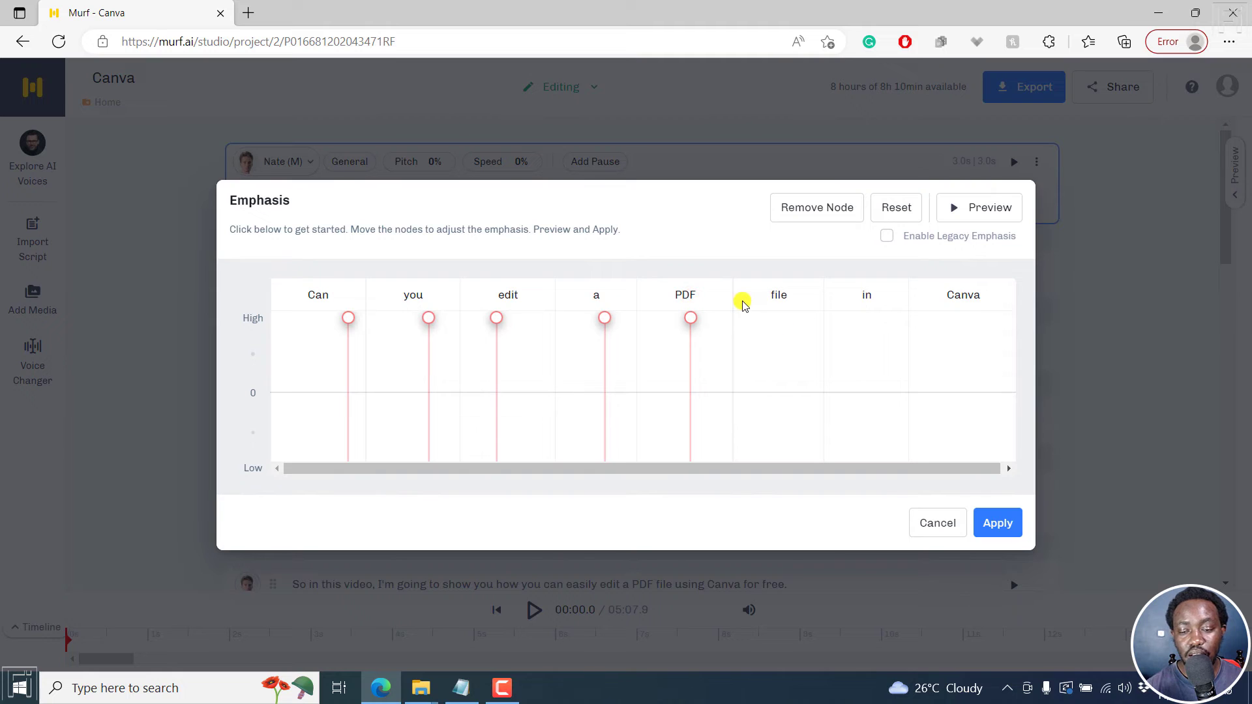
click(807, 297)
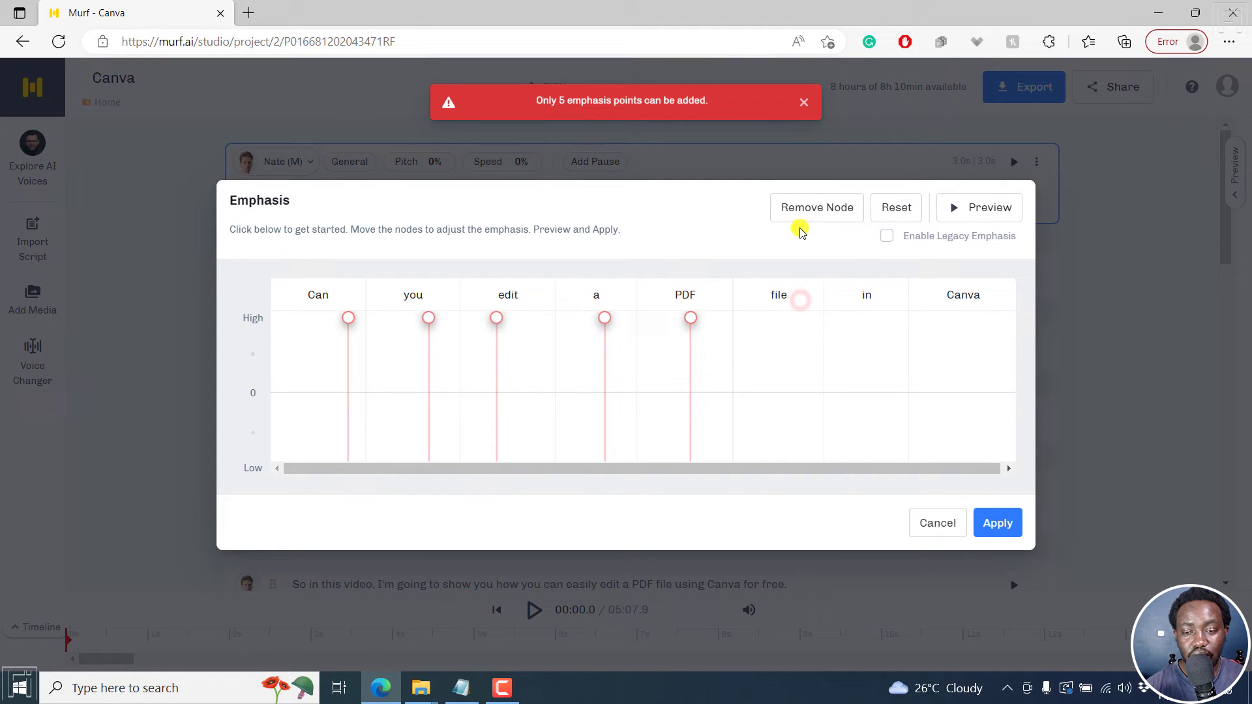
click(806, 102)
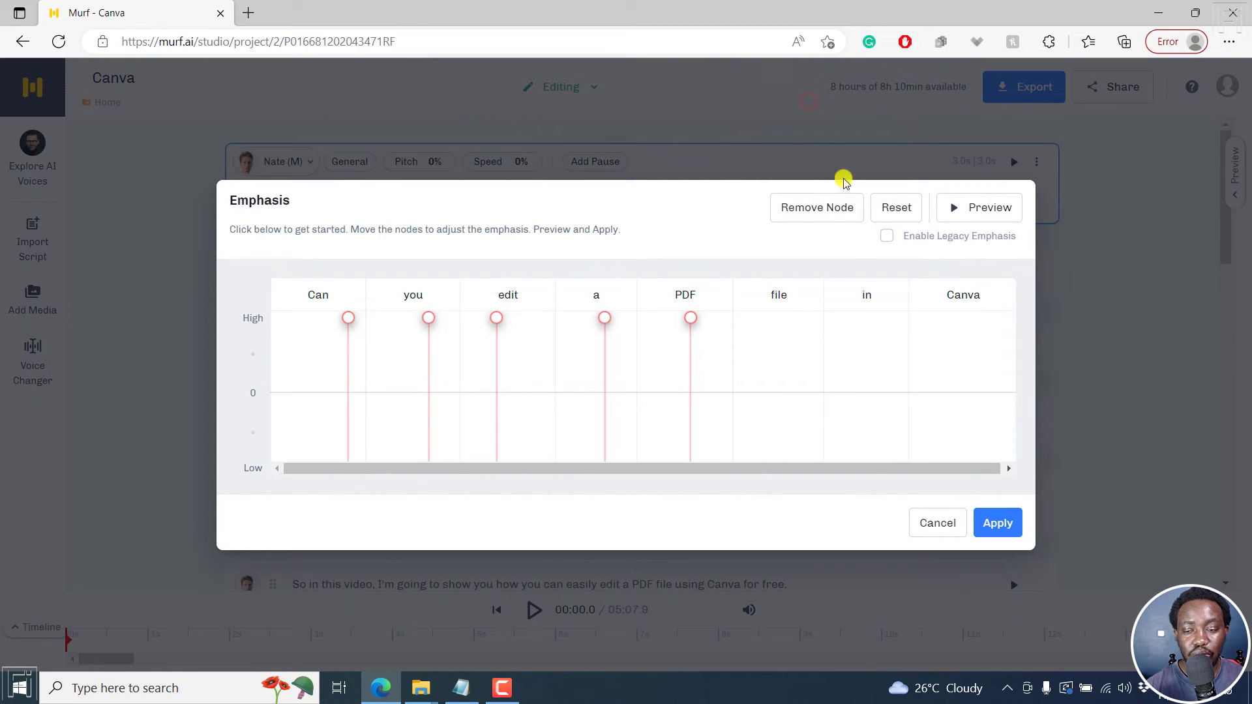
Clear the emphasis points, set High emphasis on Can, edit, a, file and Canva, and preview
click(875, 201)
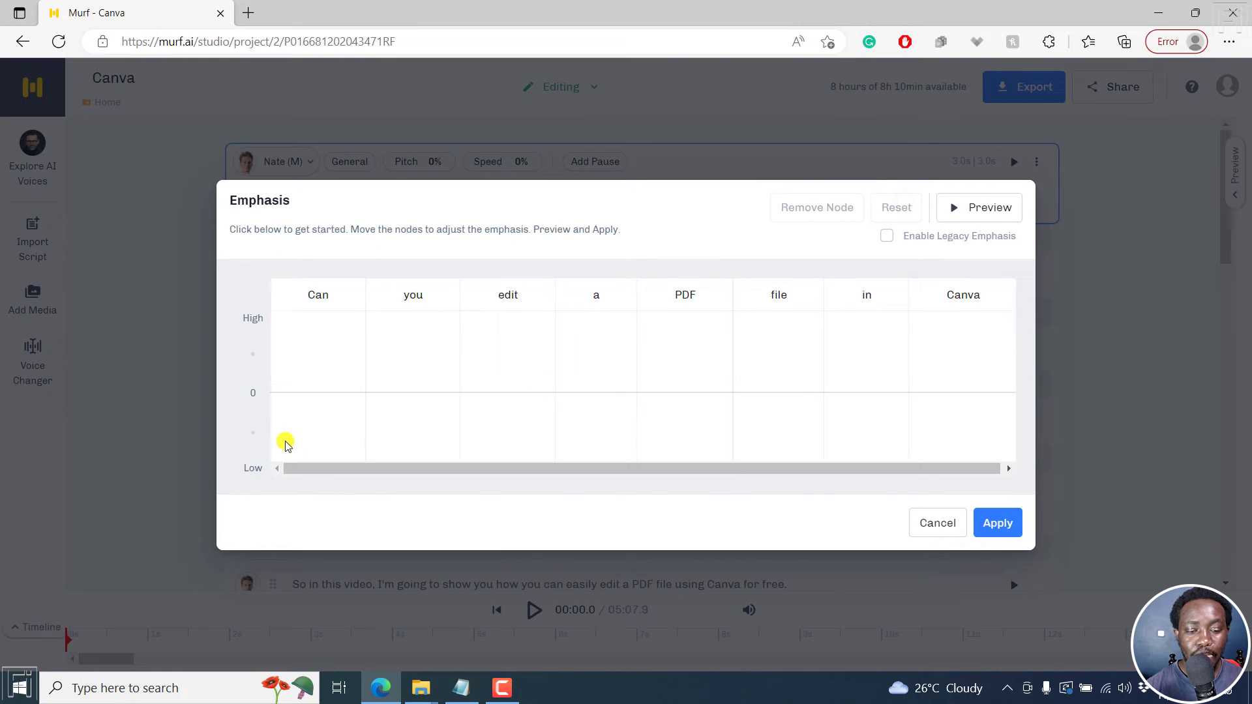
click(314, 333)
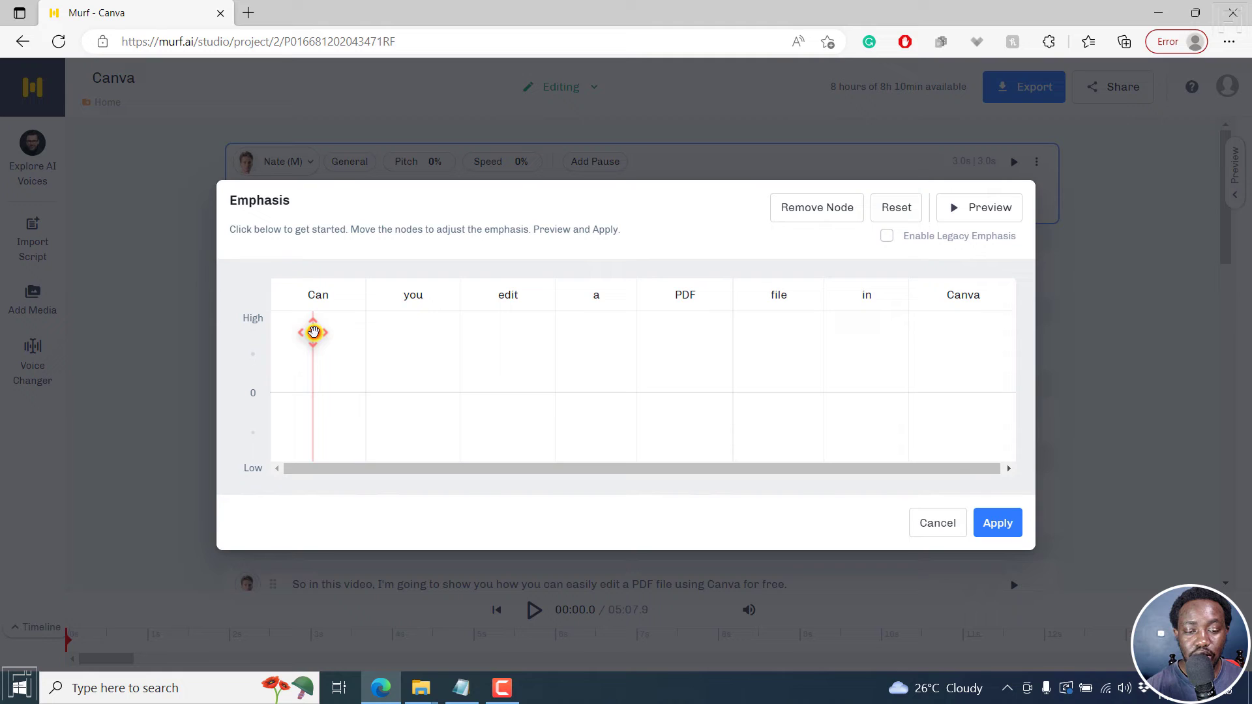
click(421, 330)
click(509, 337)
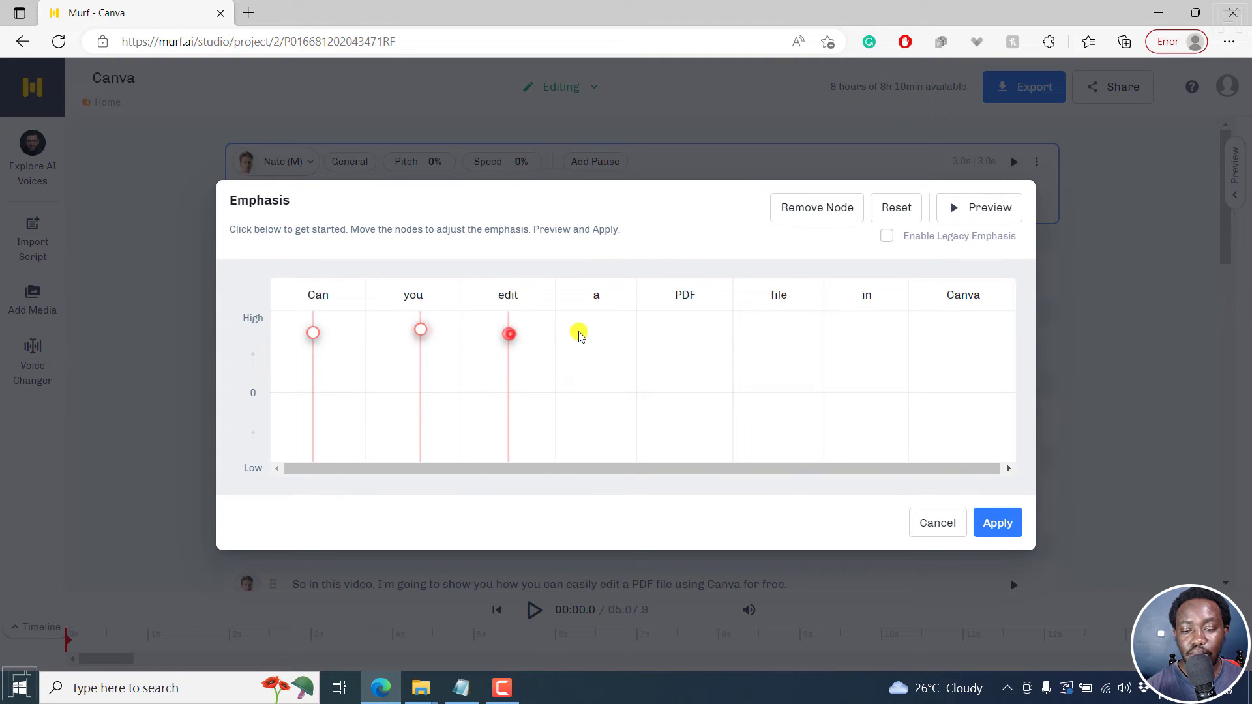
drag(509, 334, 630, 336)
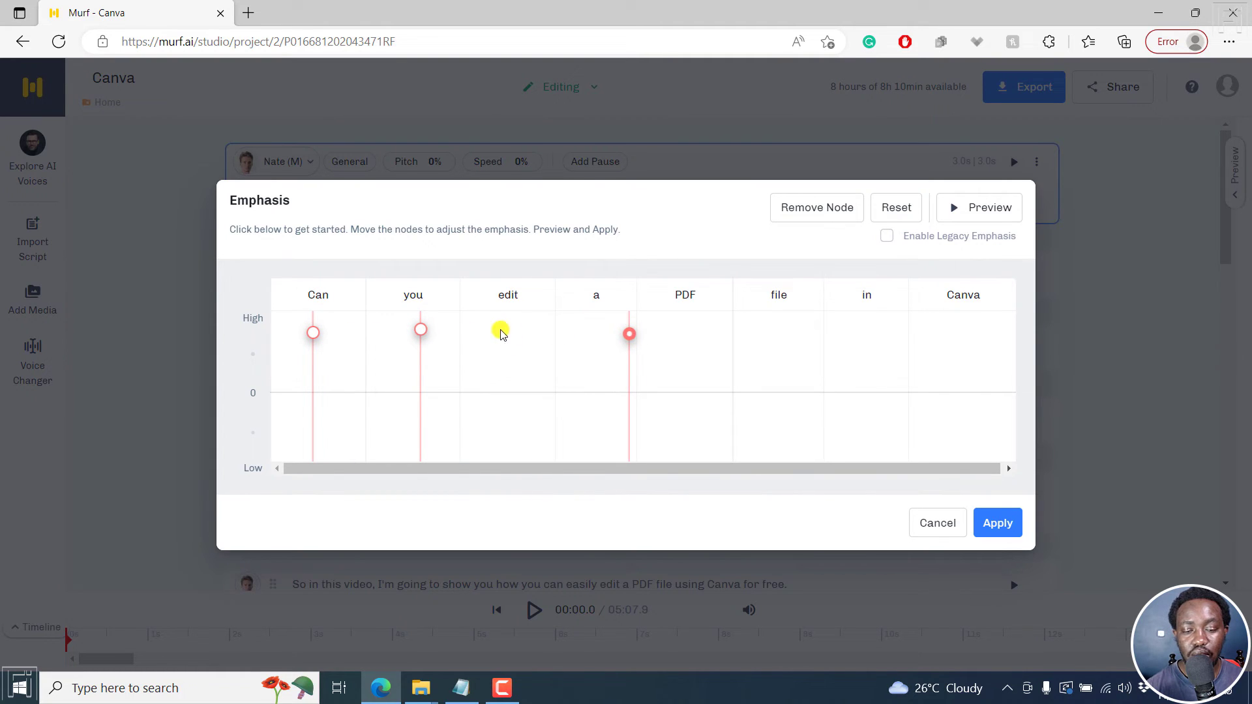
drag(420, 330, 470, 334)
click(796, 329)
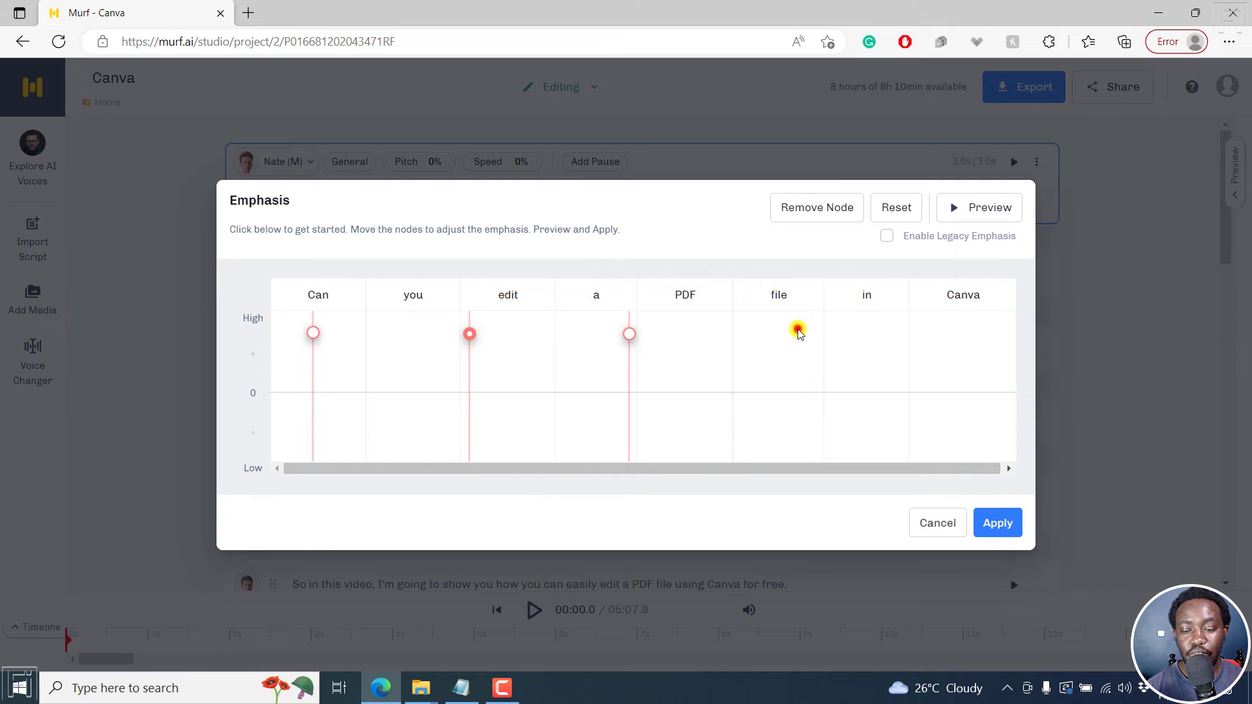
click(952, 328)
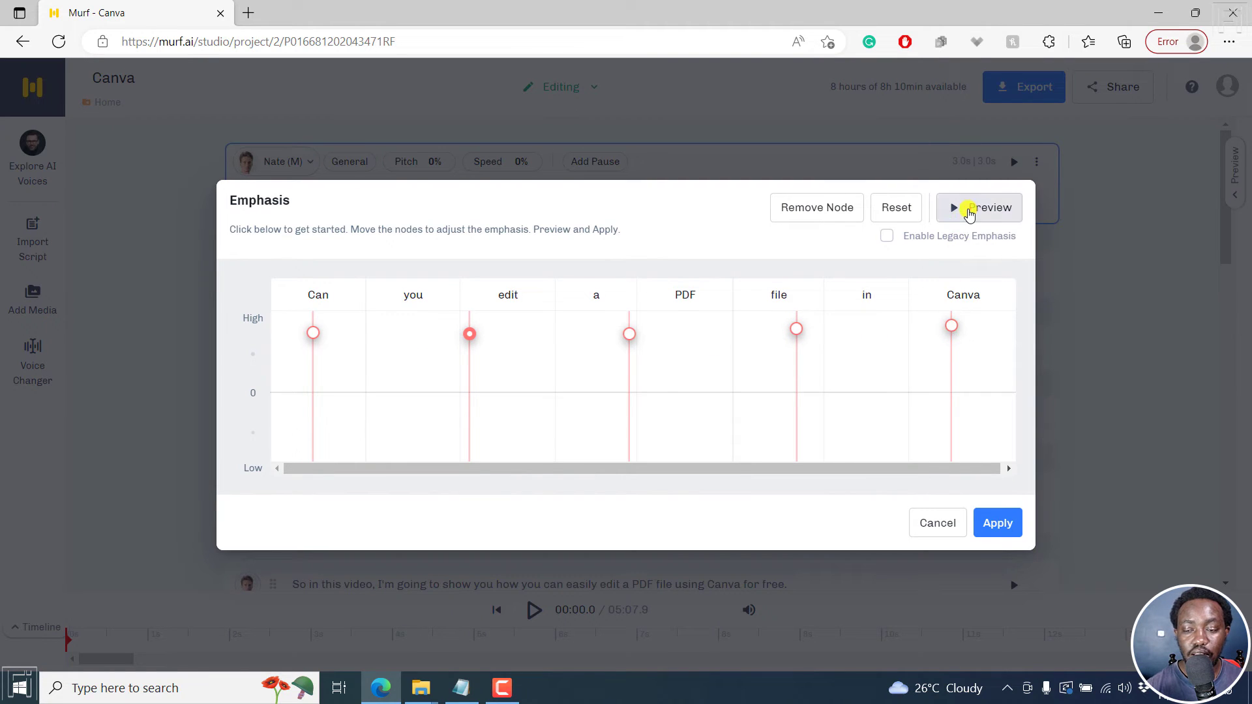
click(967, 209)
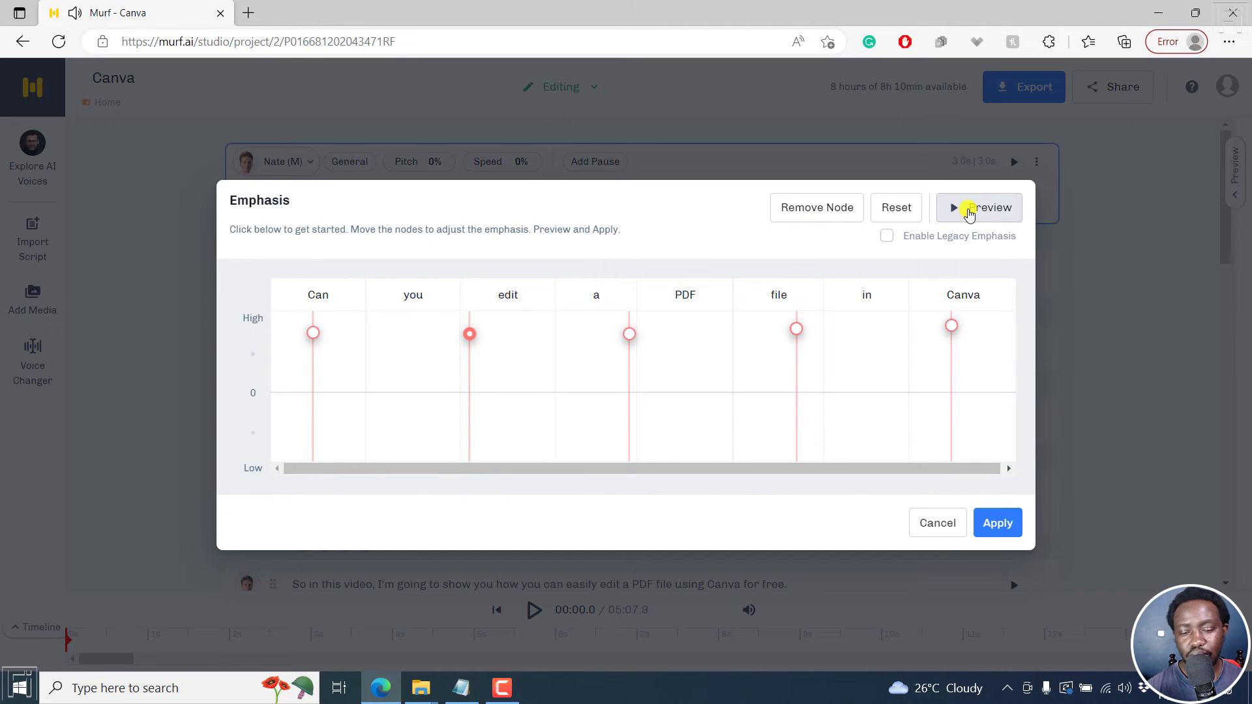
Drop the edit and a emphasis points to neutral, preview, then reset all points and cancel
click(469, 334)
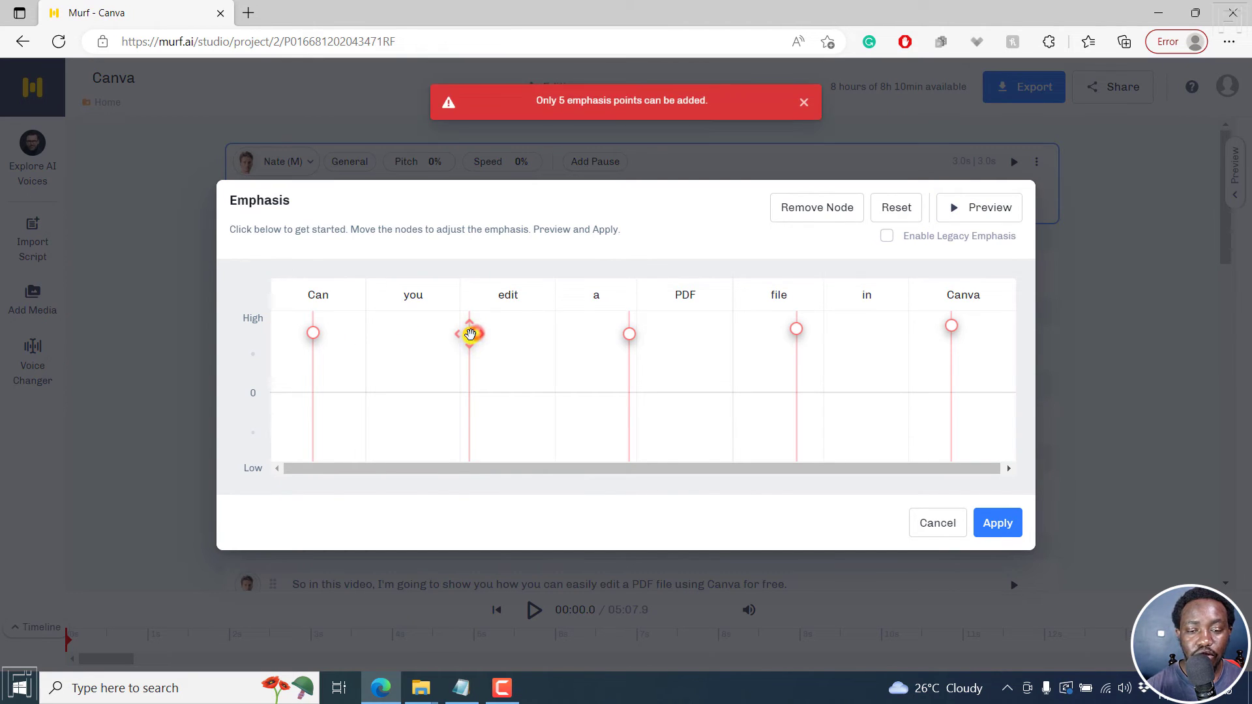
drag(470, 334, 467, 397)
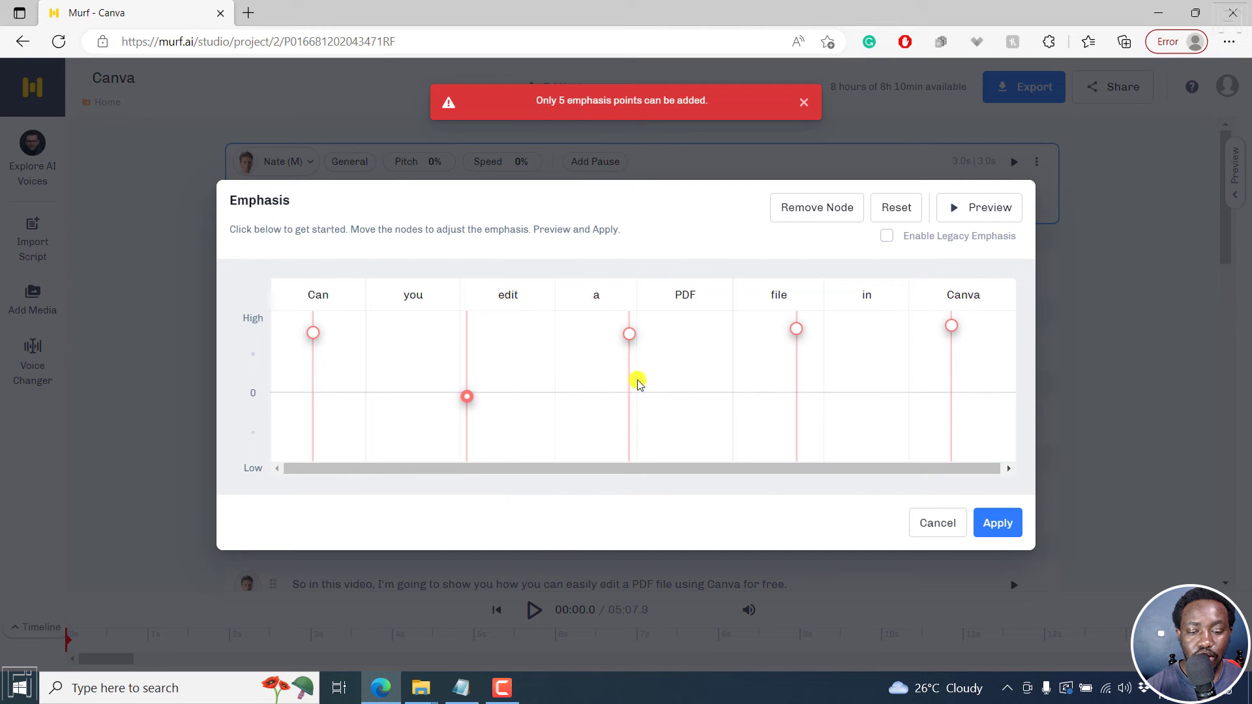
drag(630, 333, 640, 390)
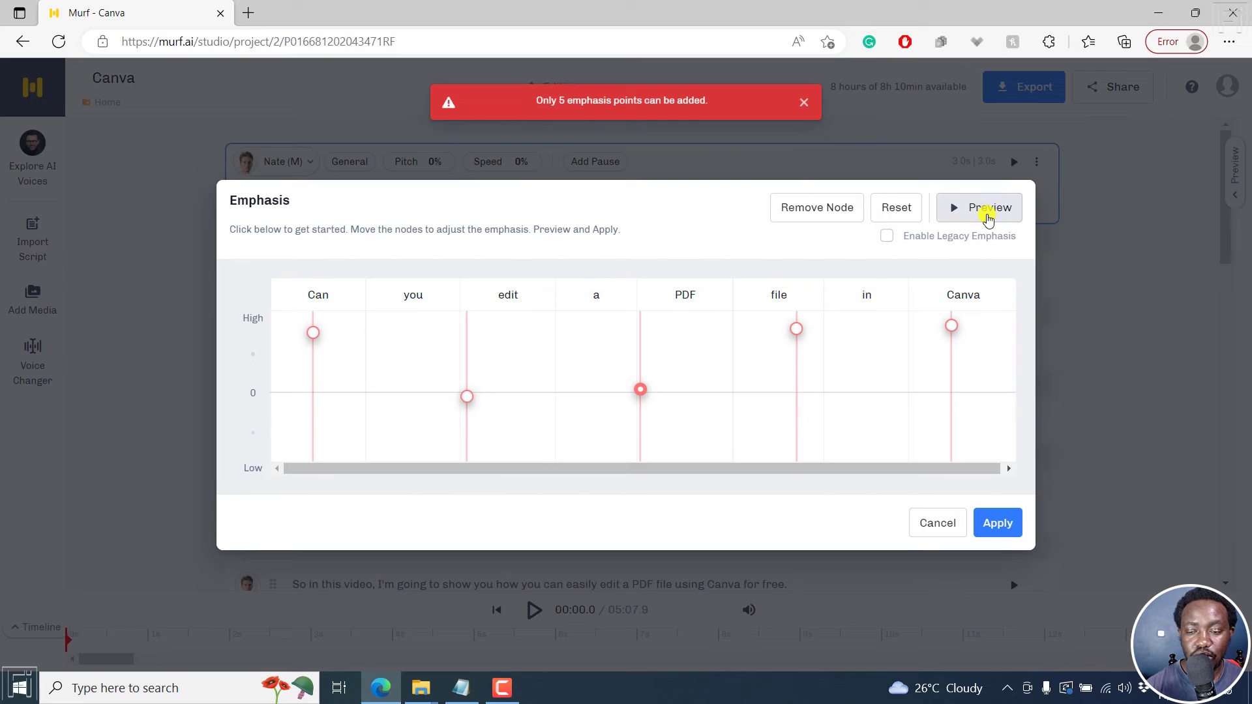
click(988, 215)
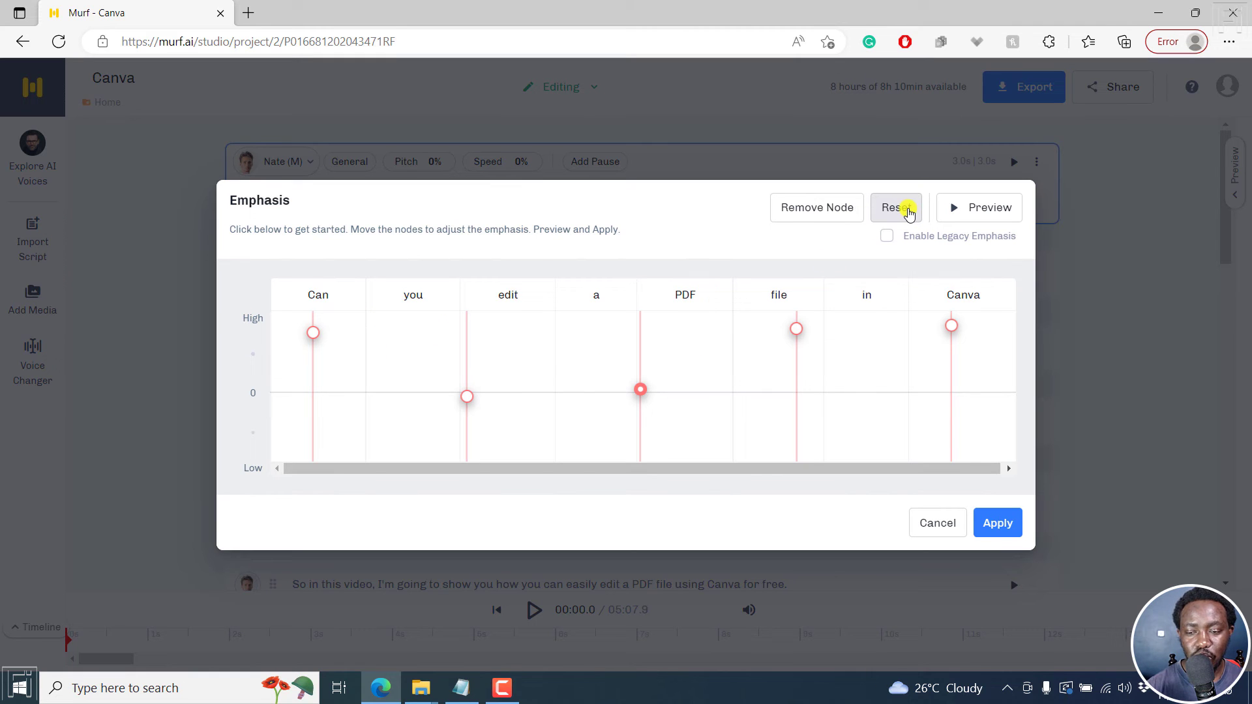
click(909, 210)
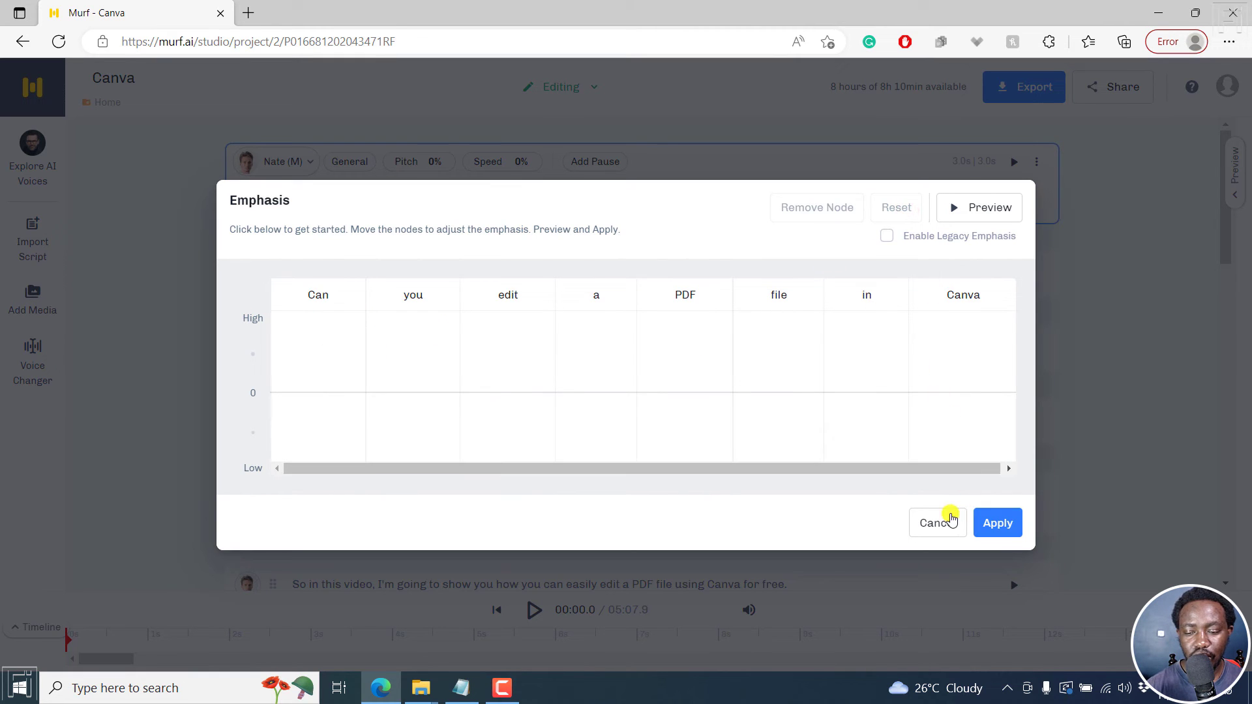
click(932, 528)
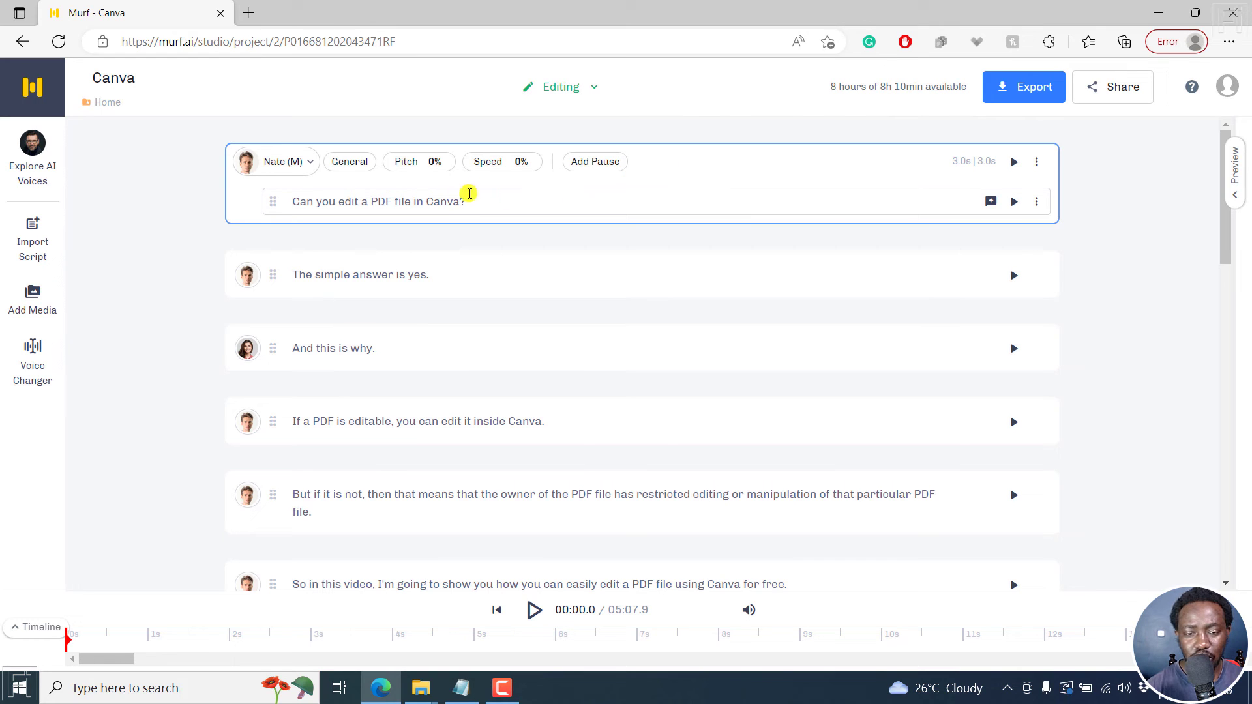
Open pronunciation options for the word Canva and preview its default Project pronunciation
double_click(430, 201)
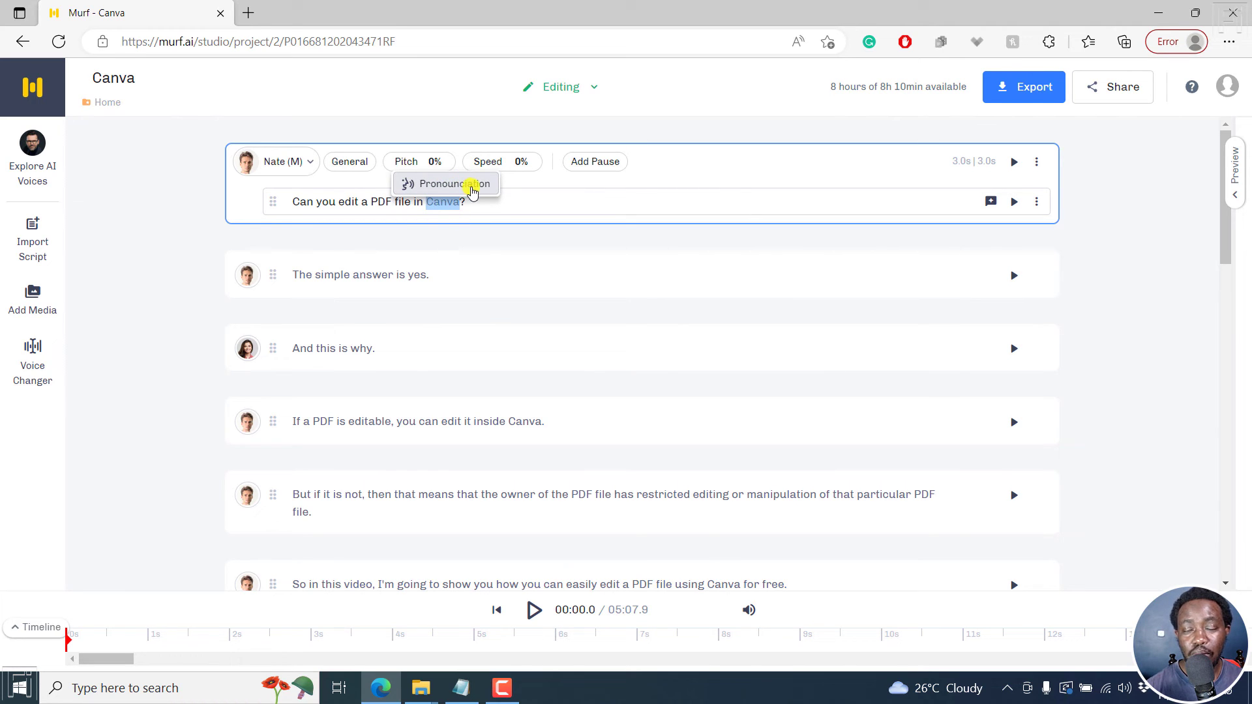
click(472, 187)
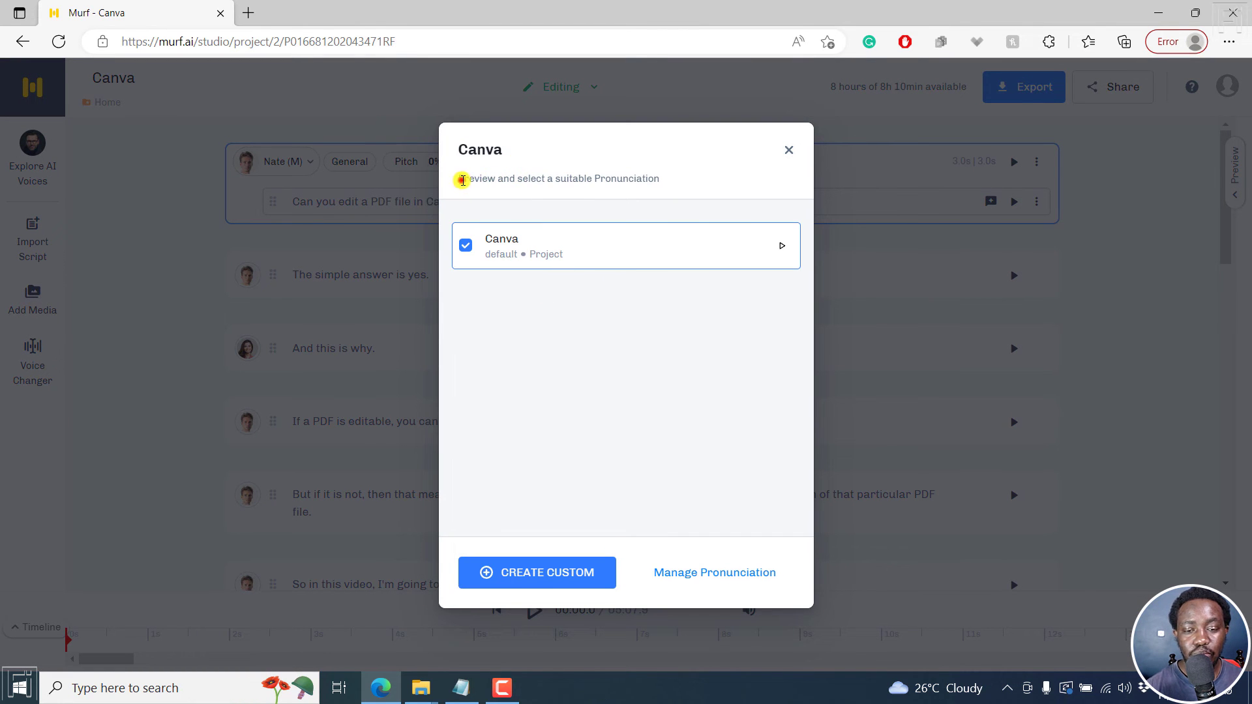
drag(462, 181, 658, 179)
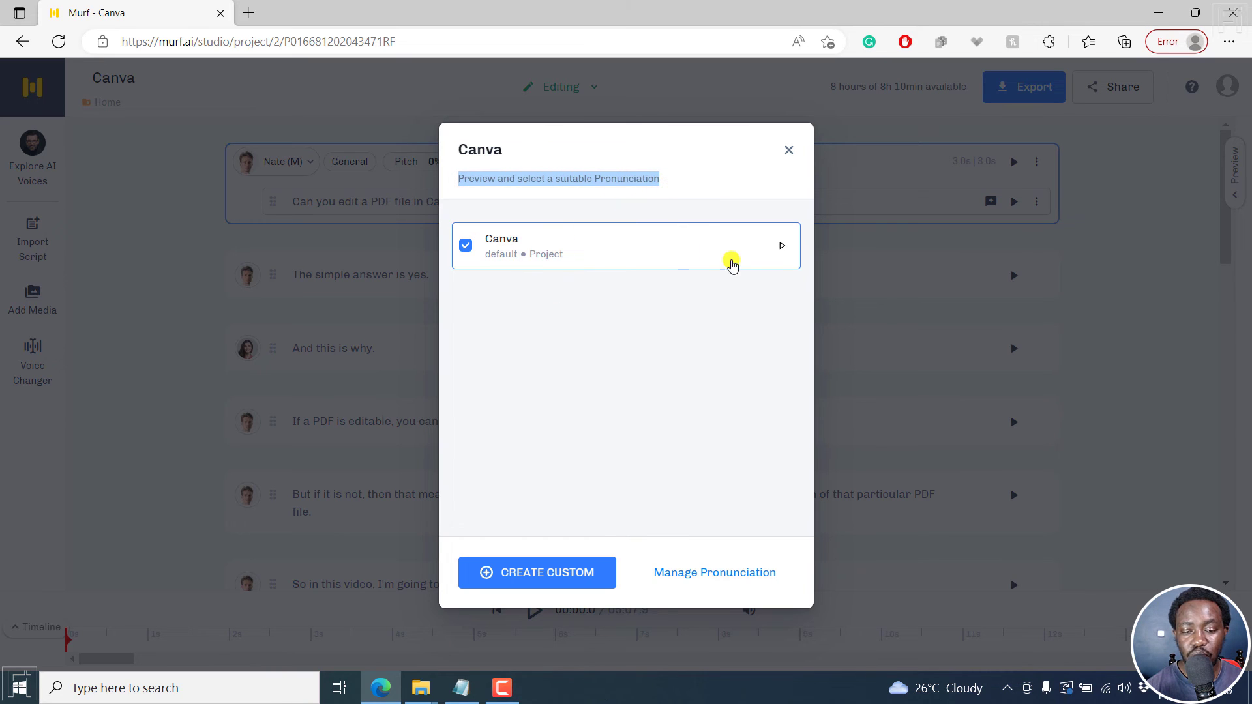
click(786, 250)
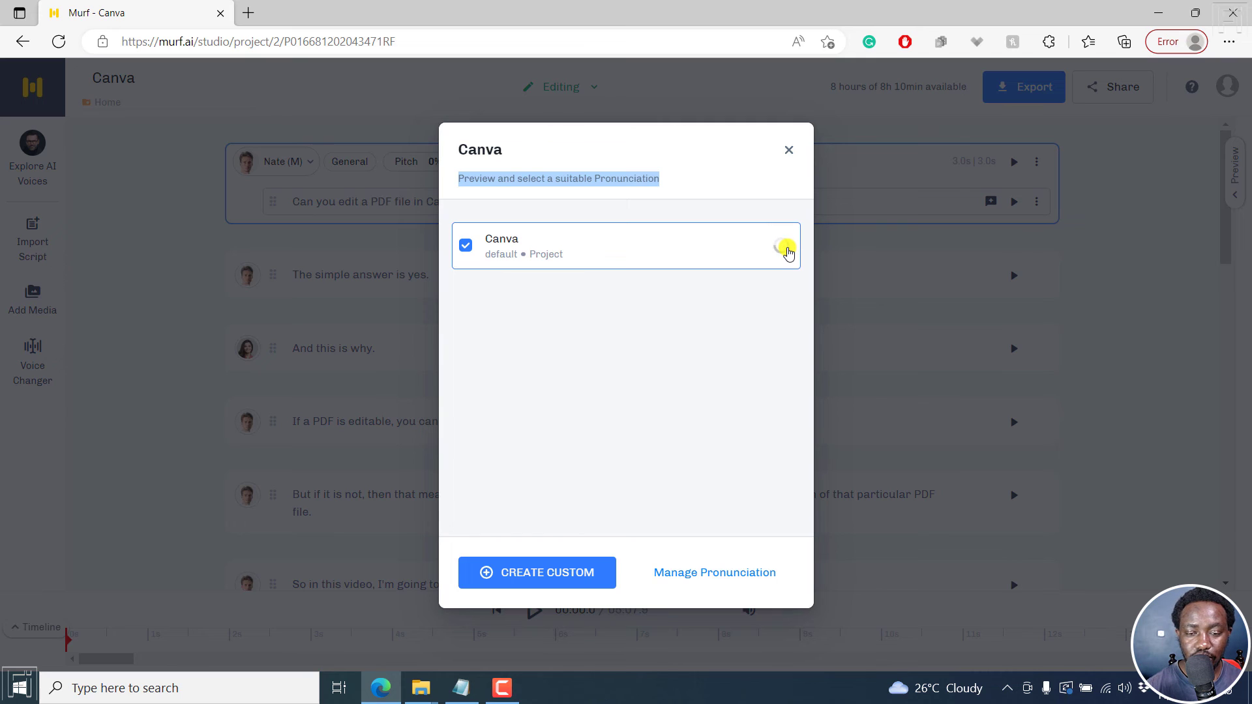
click(785, 252)
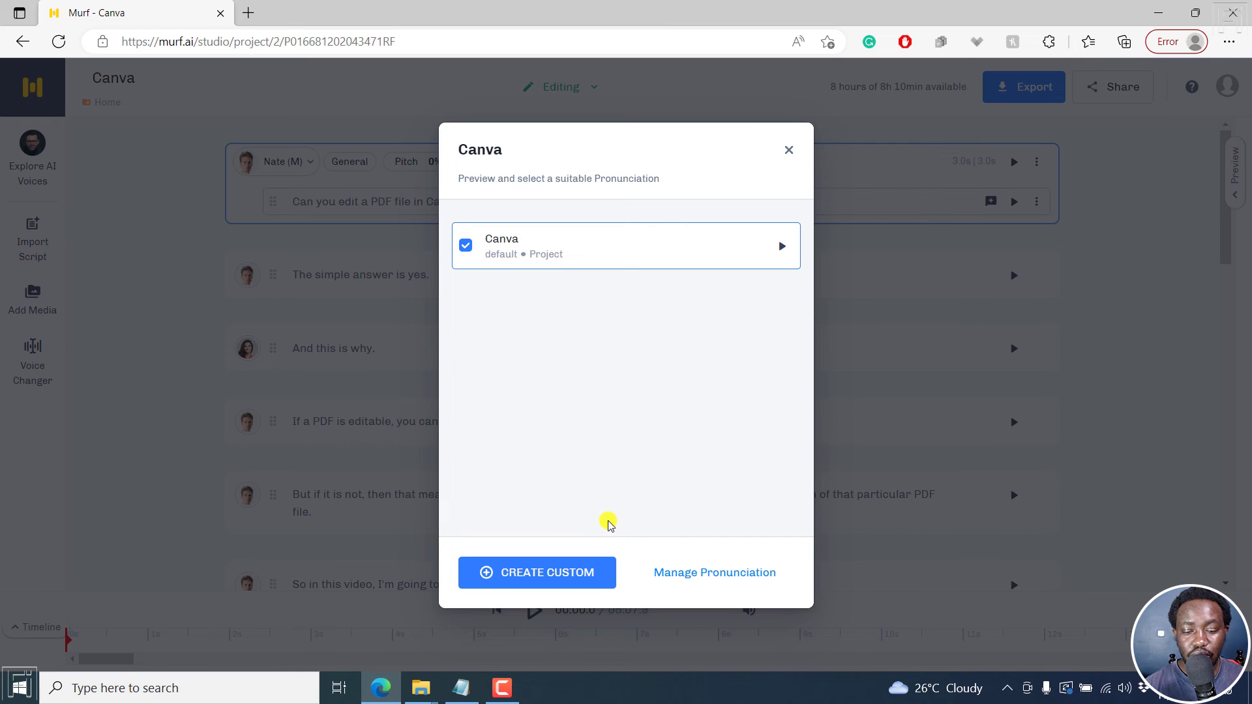
Start a custom Canva pronunciation, then close the dialog without entering IPA or alternate spelling
click(543, 571)
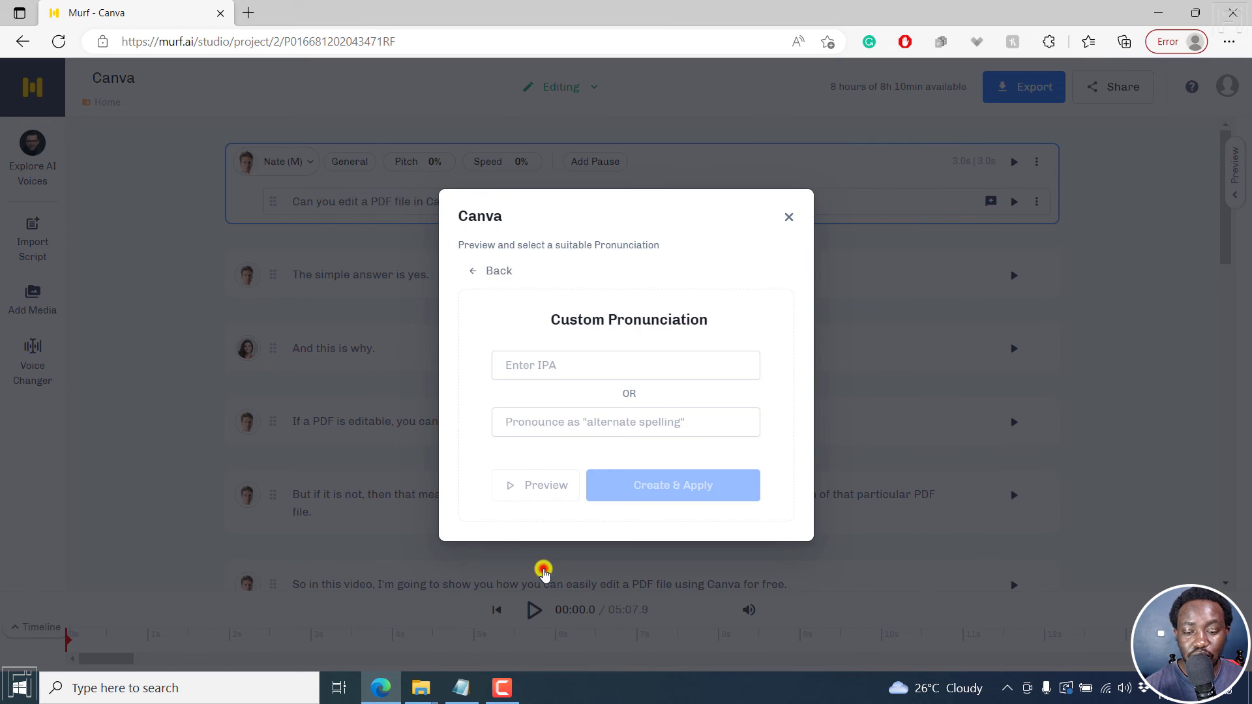
click(562, 371)
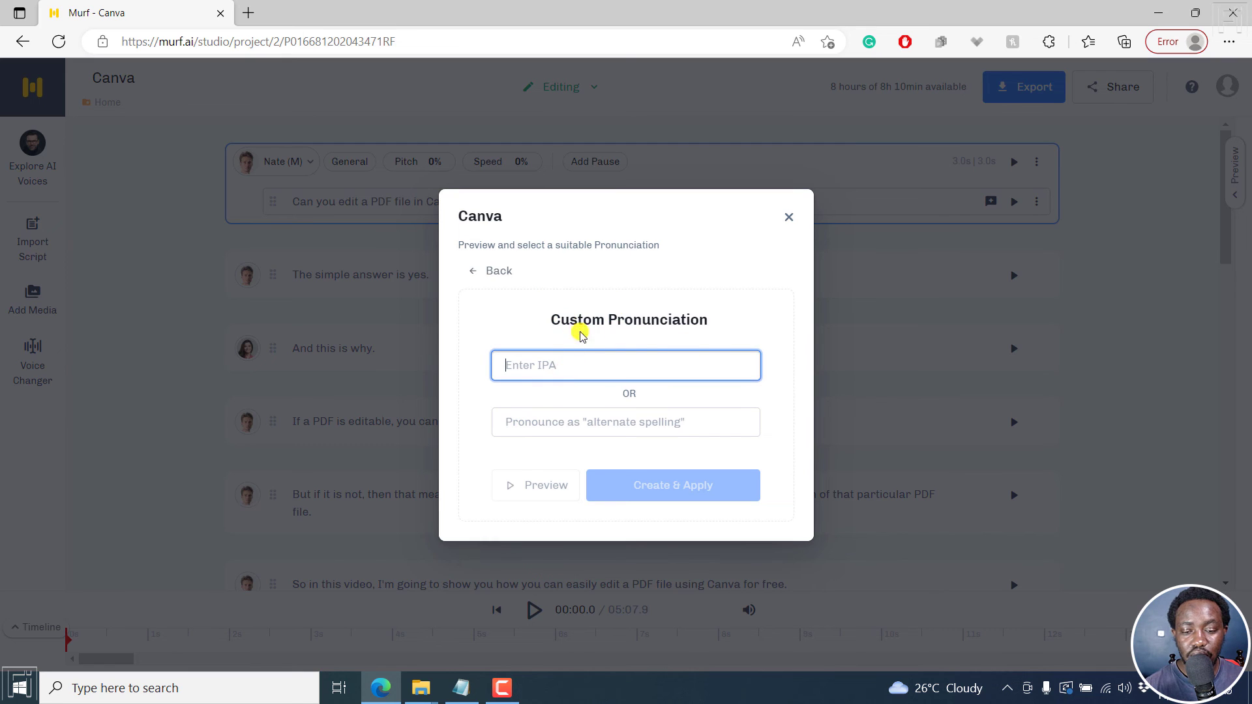
click(526, 414)
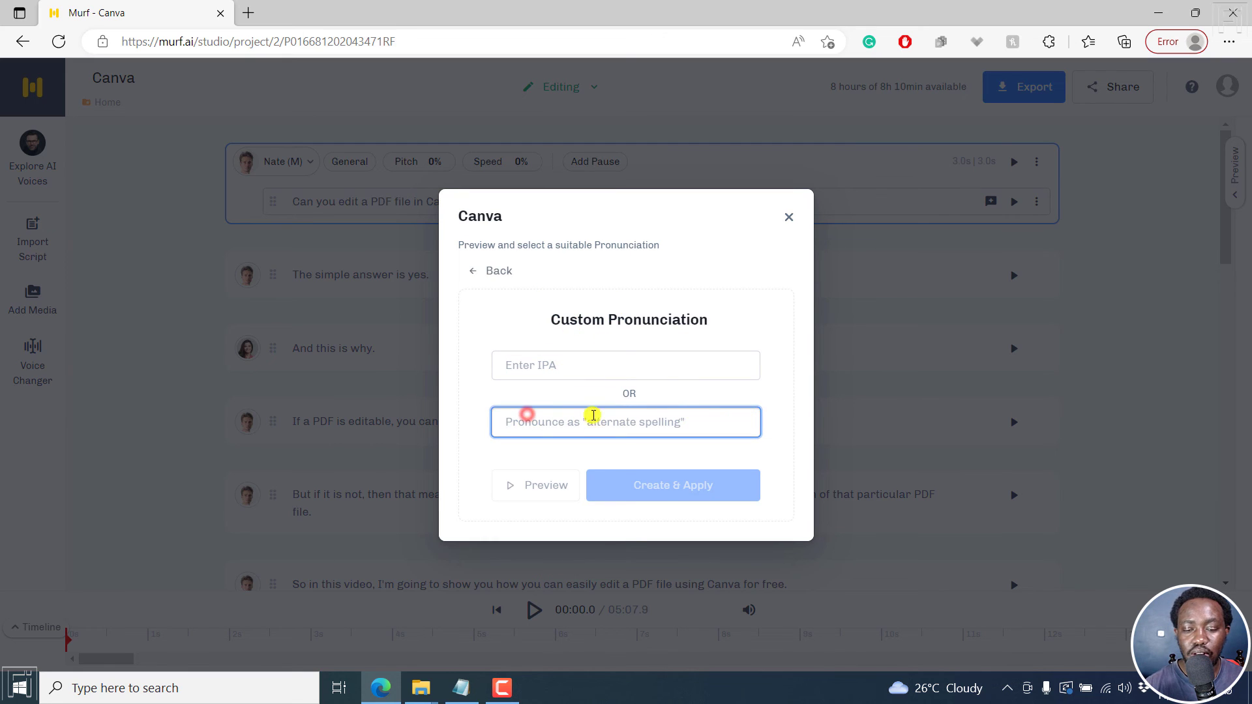
click(788, 220)
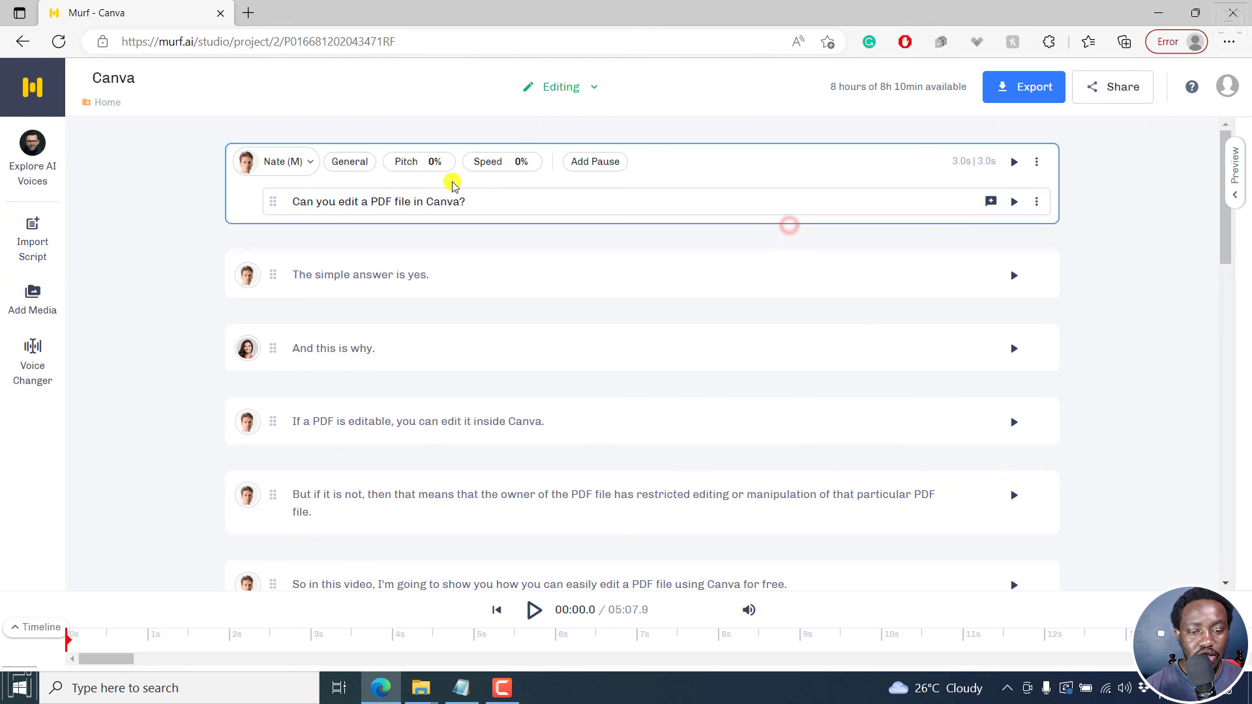
drag(339, 201, 357, 200)
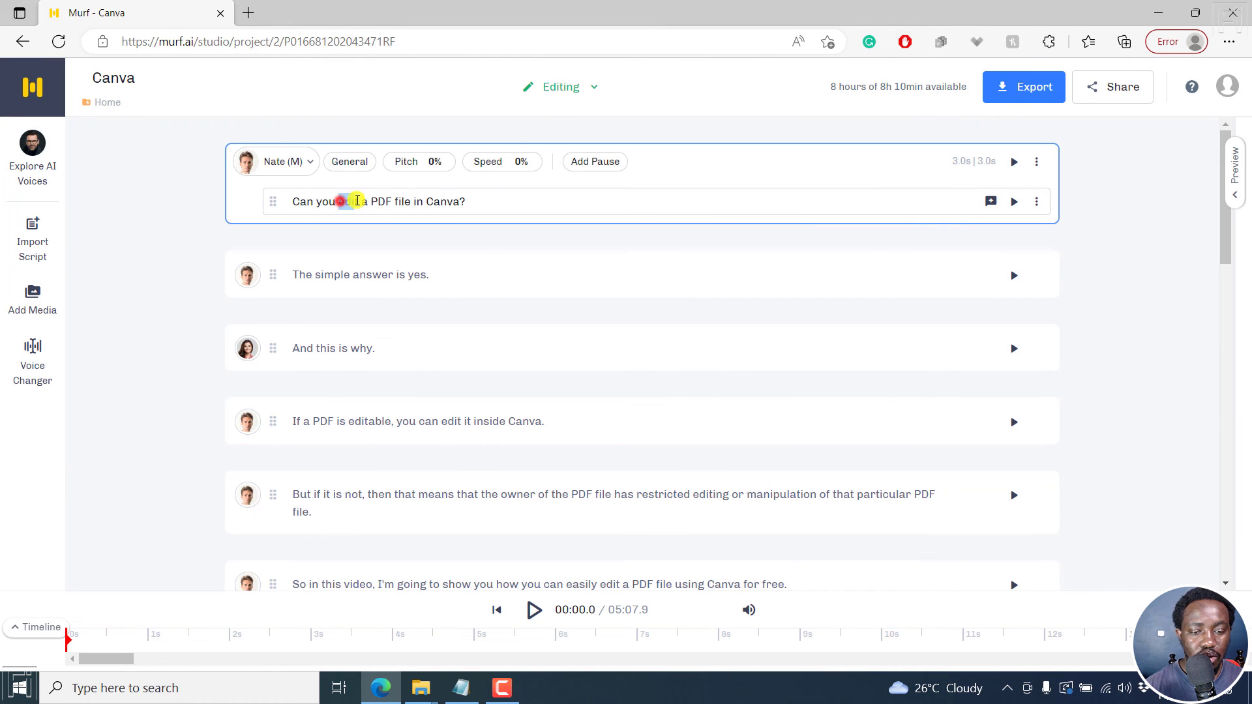
click(355, 188)
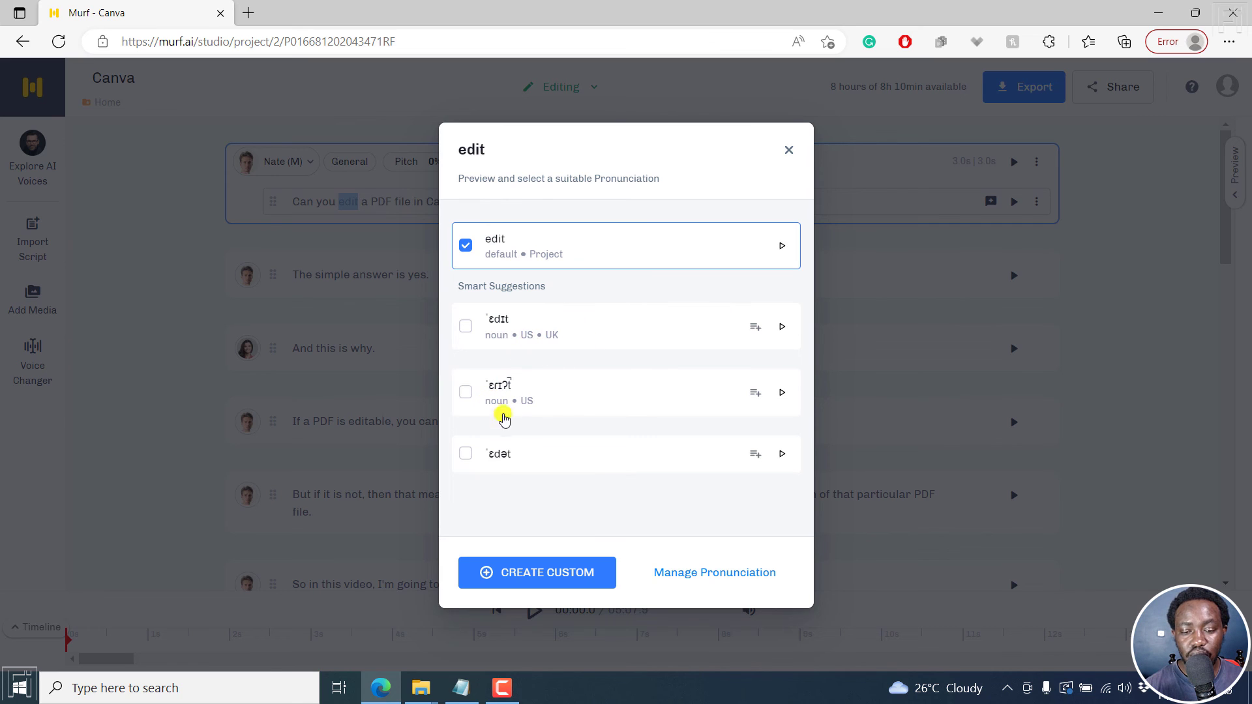
click(784, 329)
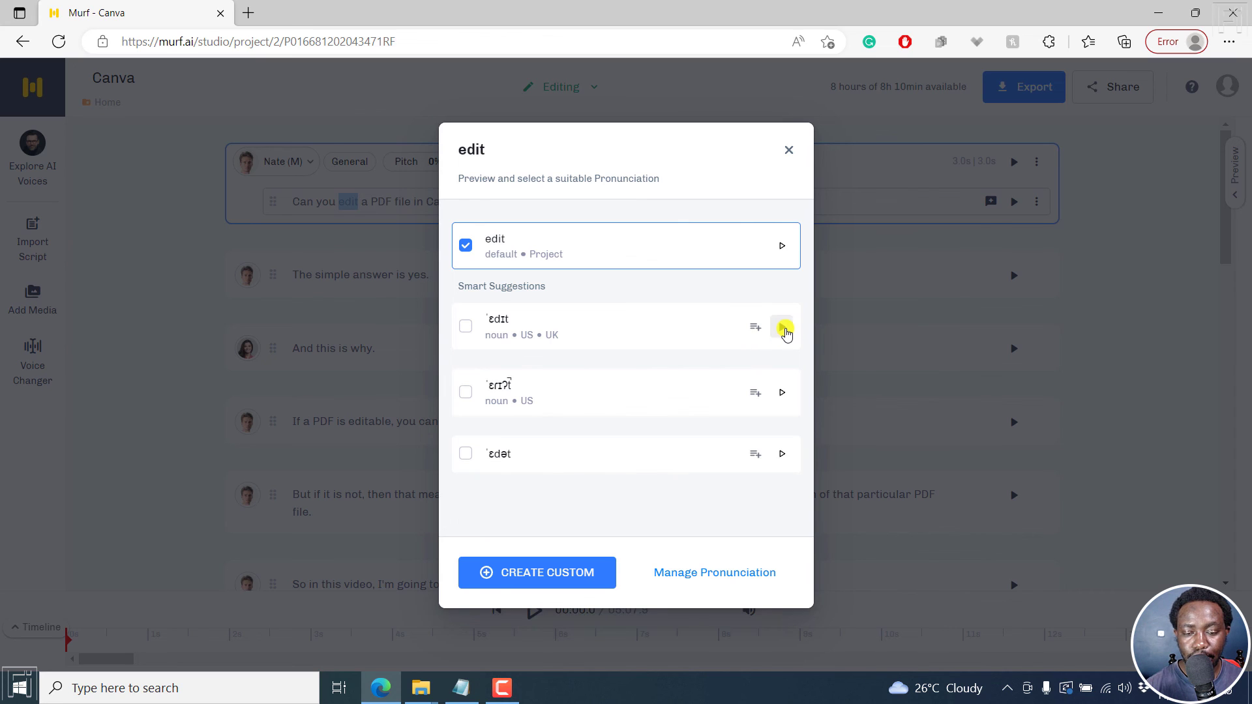
click(784, 329)
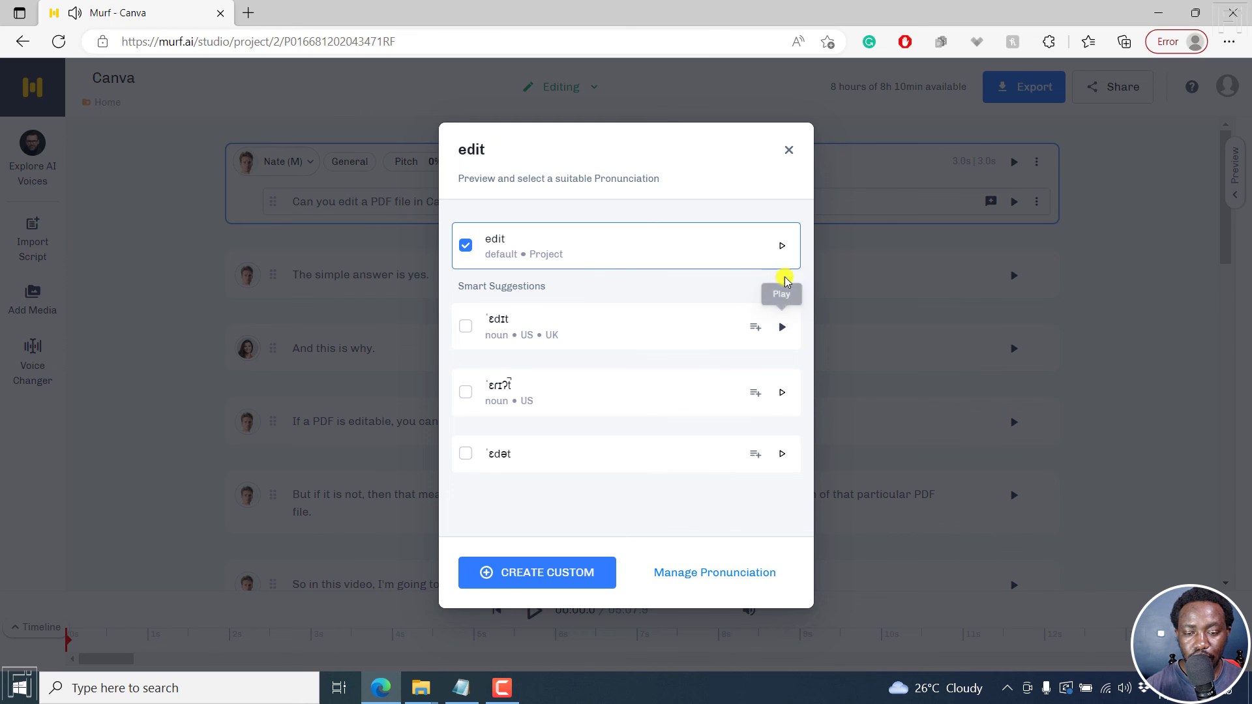
click(785, 246)
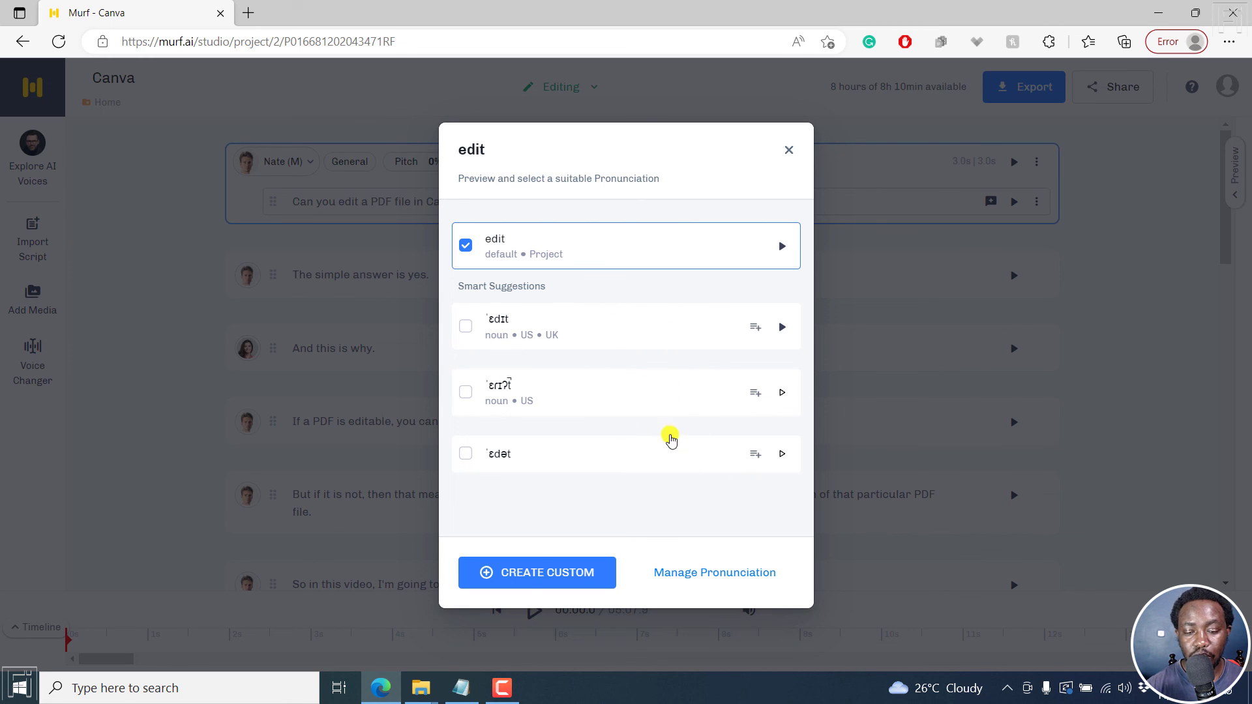
click(788, 149)
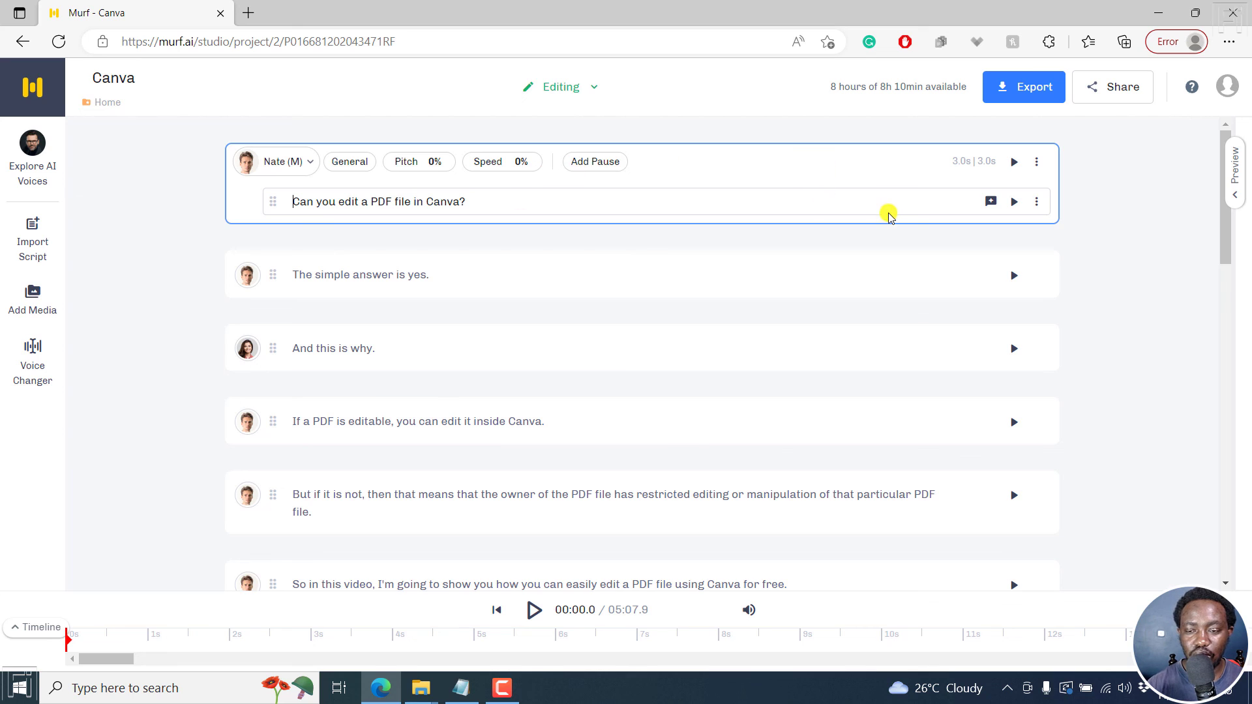
Show the first script block's ⋮ options menu
click(1038, 164)
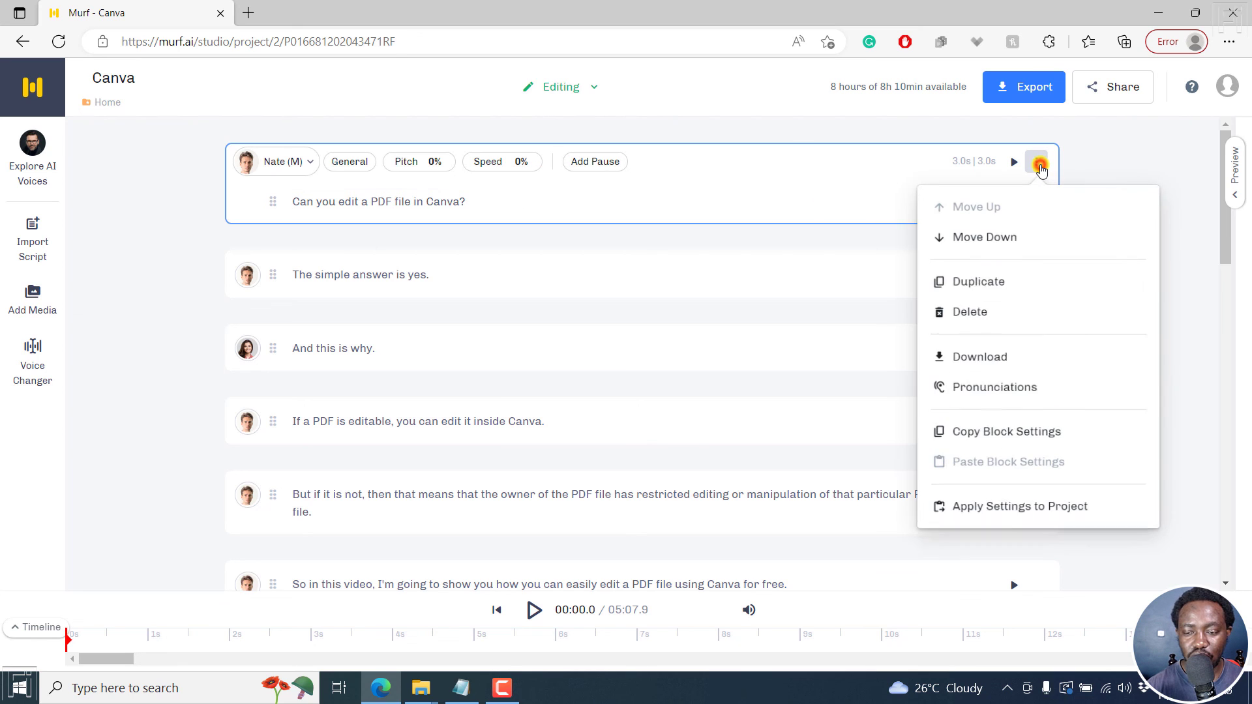